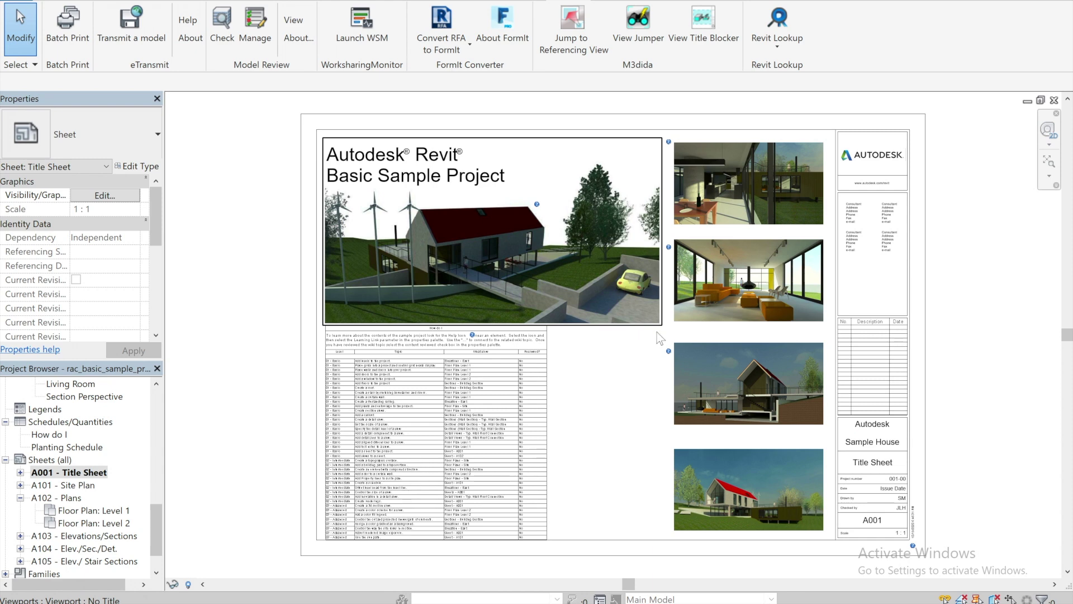
Step: Try to jump to the referencing view from the A001 title sheet and dismiss the message
{"action": "left_click", "coordinate": [587, 42]}
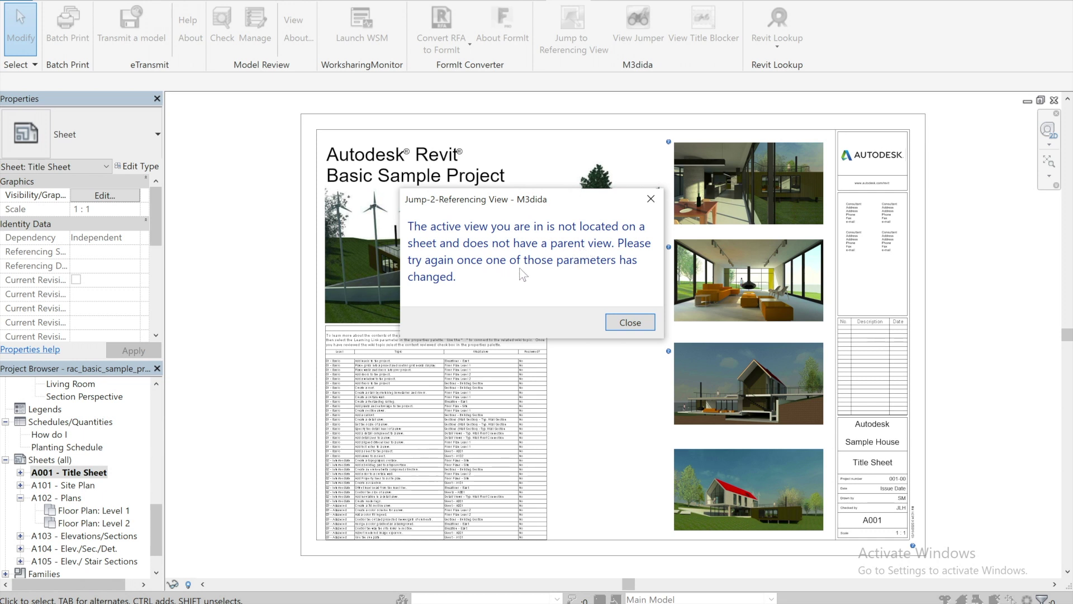
{"action": "left_click", "coordinate": [631, 324]}
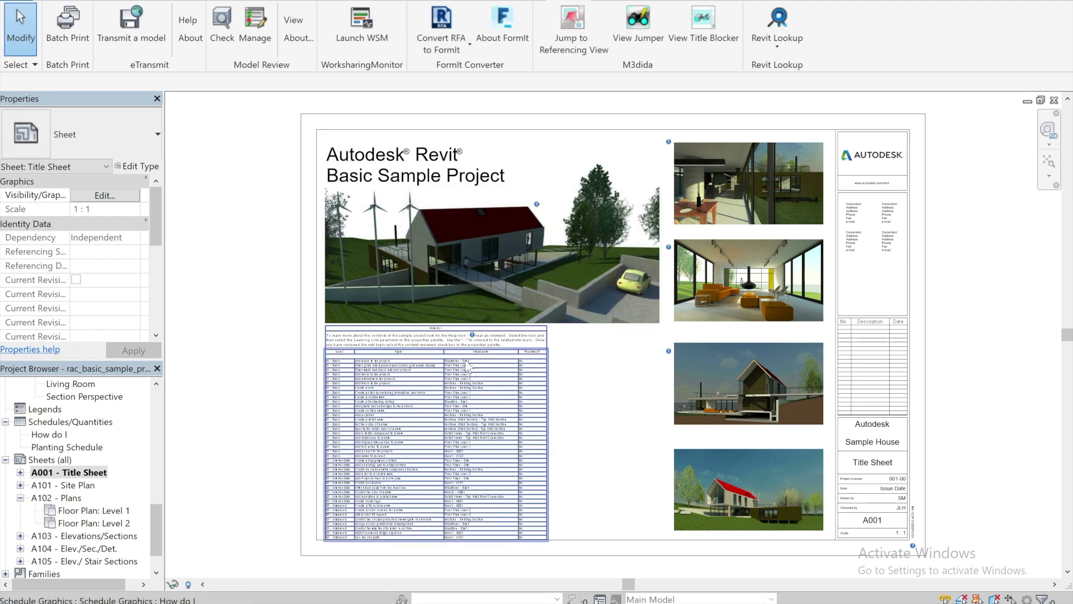
Step: Open sheet A102 - Plans and examine the identity data of its Level 1 viewport
{"action": "left_click", "coordinate": [72, 499]}
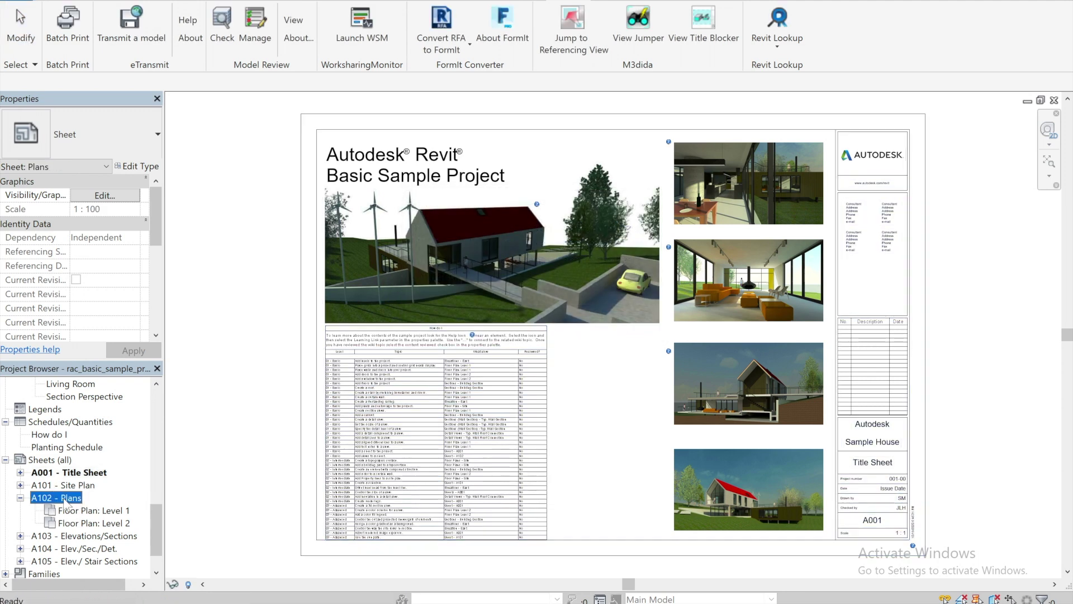
{"action": "double_click", "coordinate": [63, 498]}
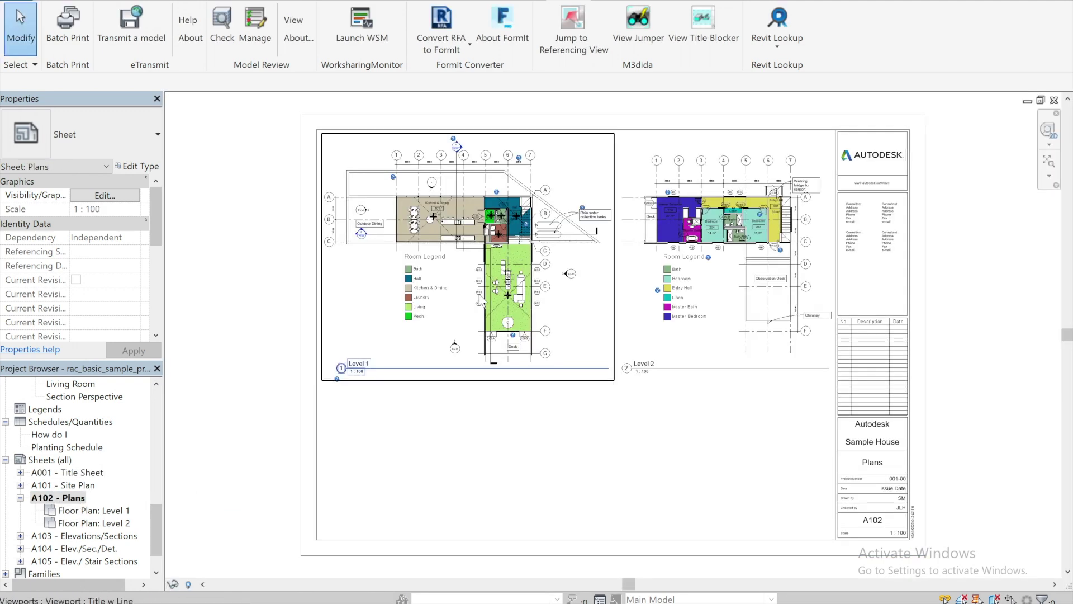
{"action": "left_click", "coordinate": [478, 272]}
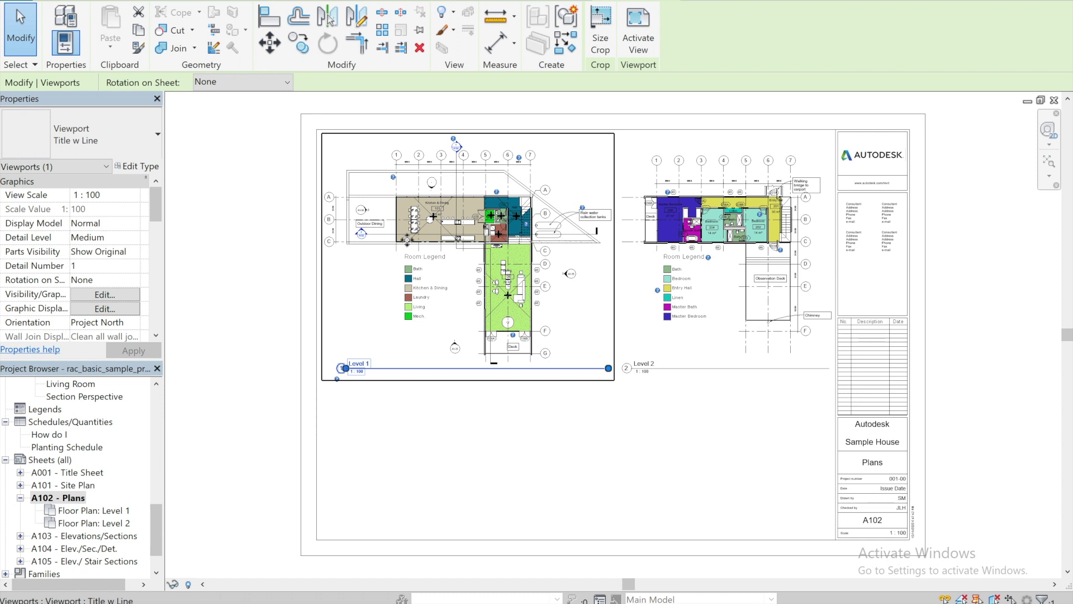
{"action": "left_click_drag", "start_coordinate": [157, 205], "coordinate": [153, 317]}
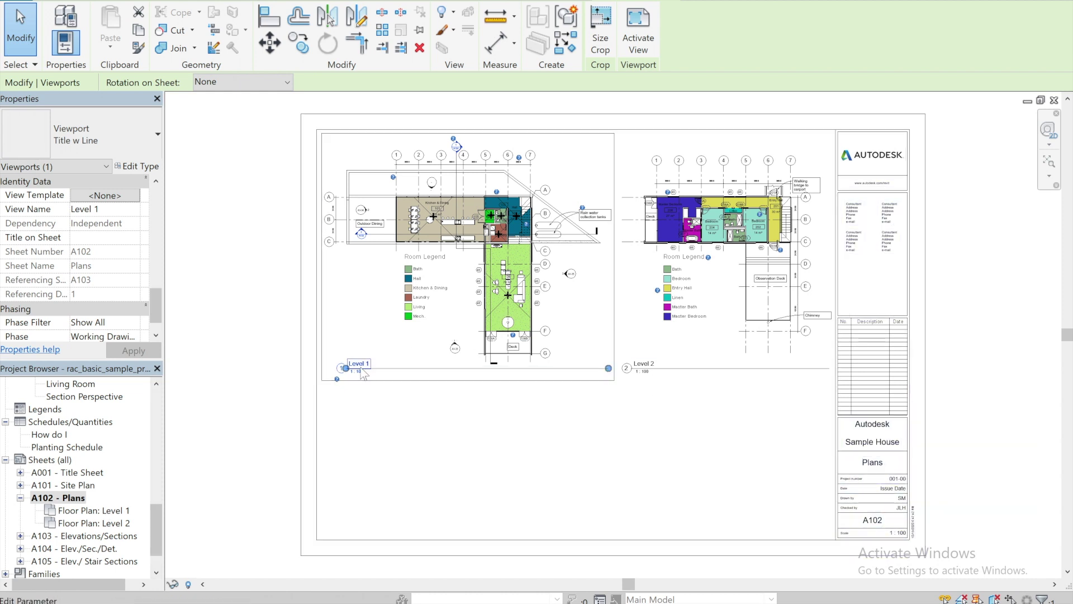
Step: Open the Level 1 floor plan and use Jump to Referencing View to go to its viewport on the sheet
{"action": "double_click", "coordinate": [93, 511]}
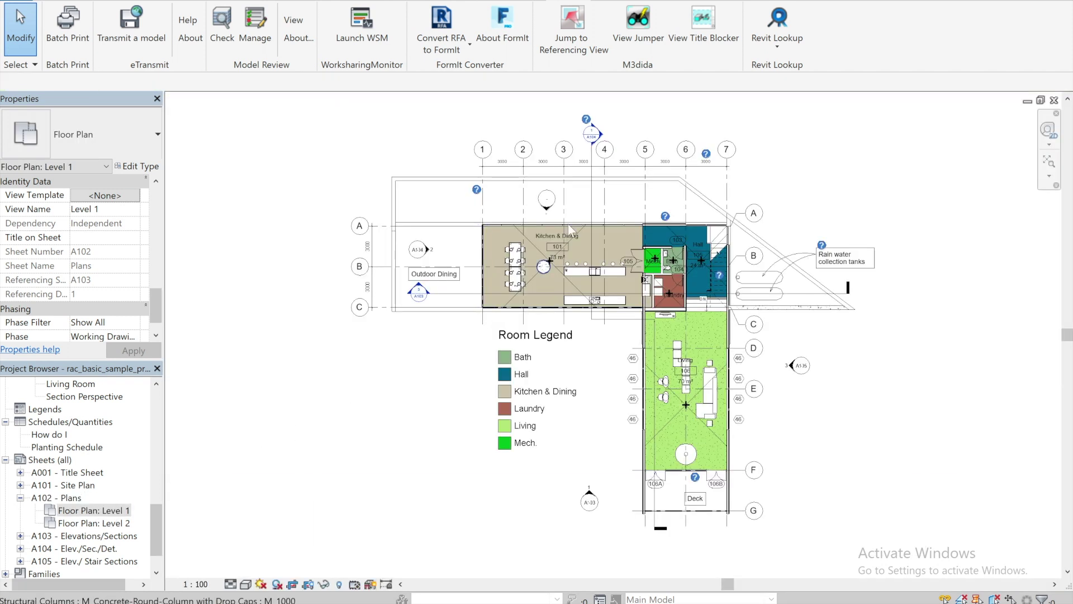
{"action": "left_click", "coordinate": [569, 39]}
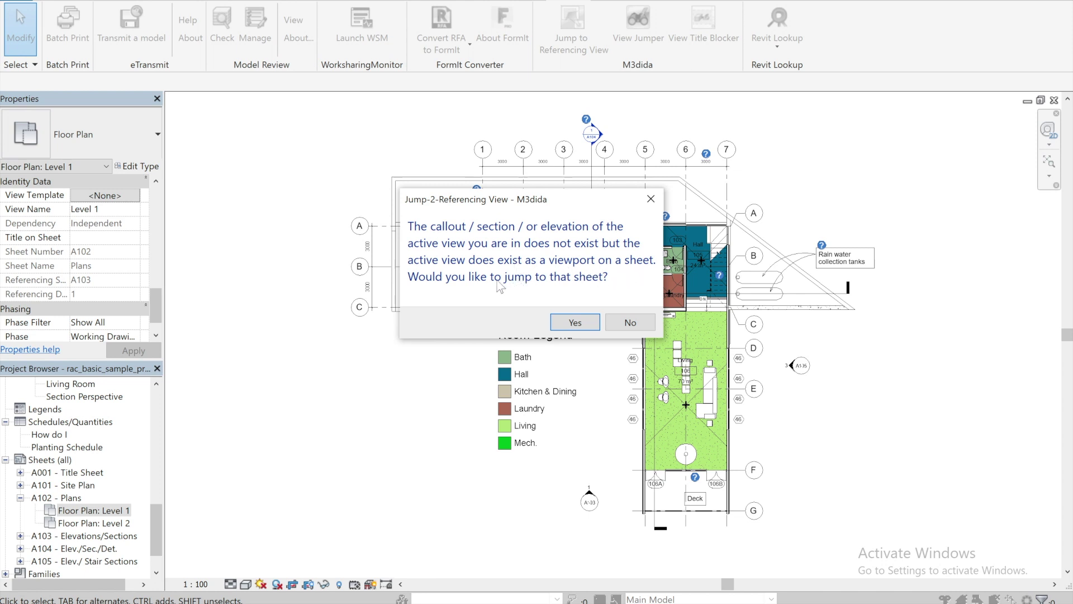
{"action": "left_click", "coordinate": [576, 323]}
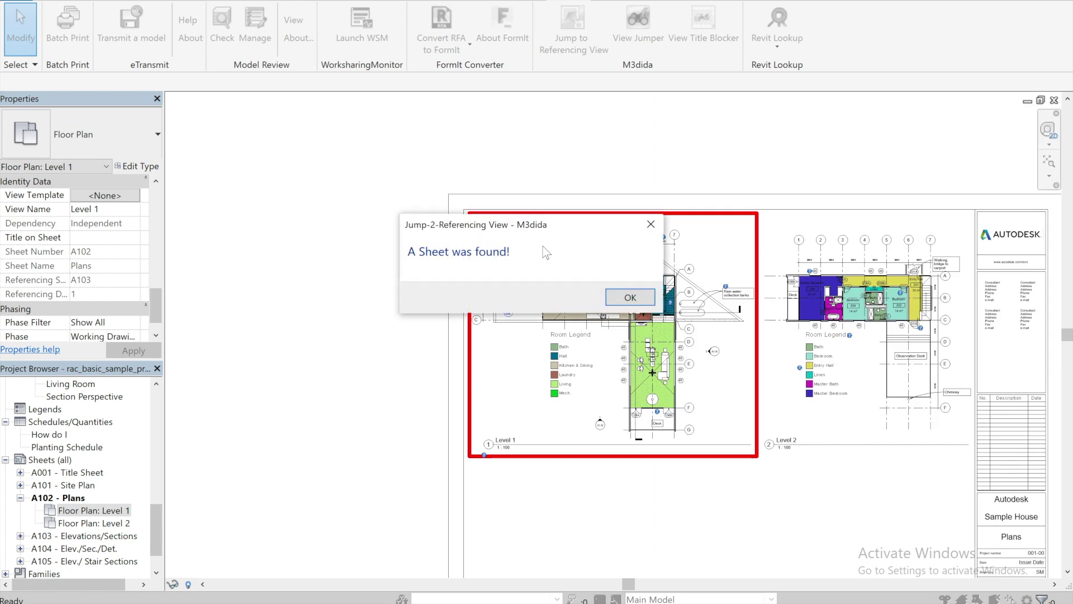
{"action": "left_click_drag", "start_coordinate": [498, 226], "coordinate": [301, 149]}
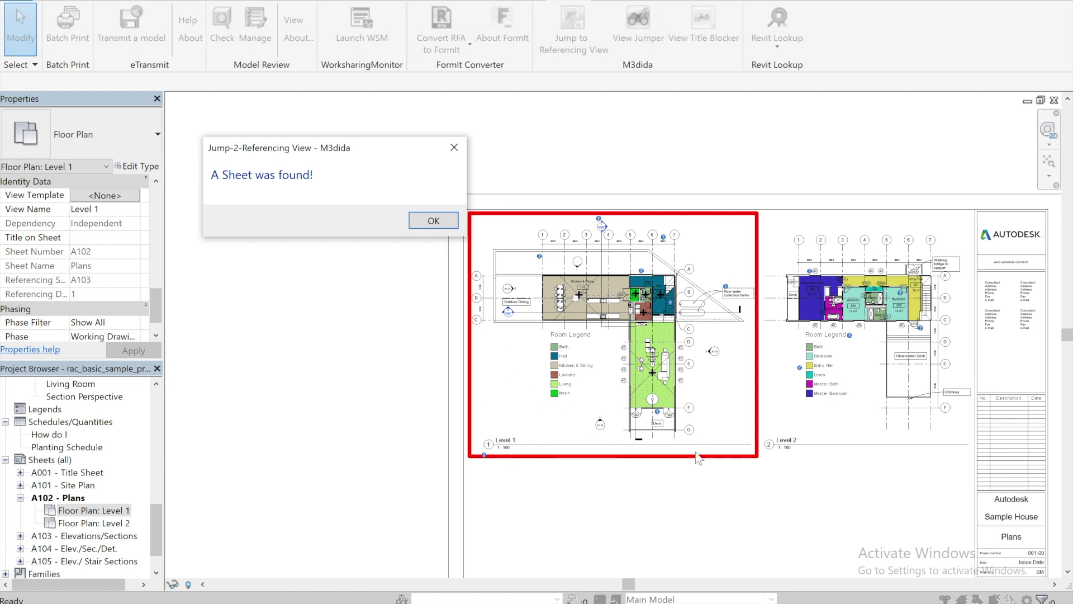
{"action": "left_click", "coordinate": [434, 220]}
Step: Open the East elevation from its elevation marker beside the living room in the activated Level 1 plan
{"action": "key", "text": "shift+w"}
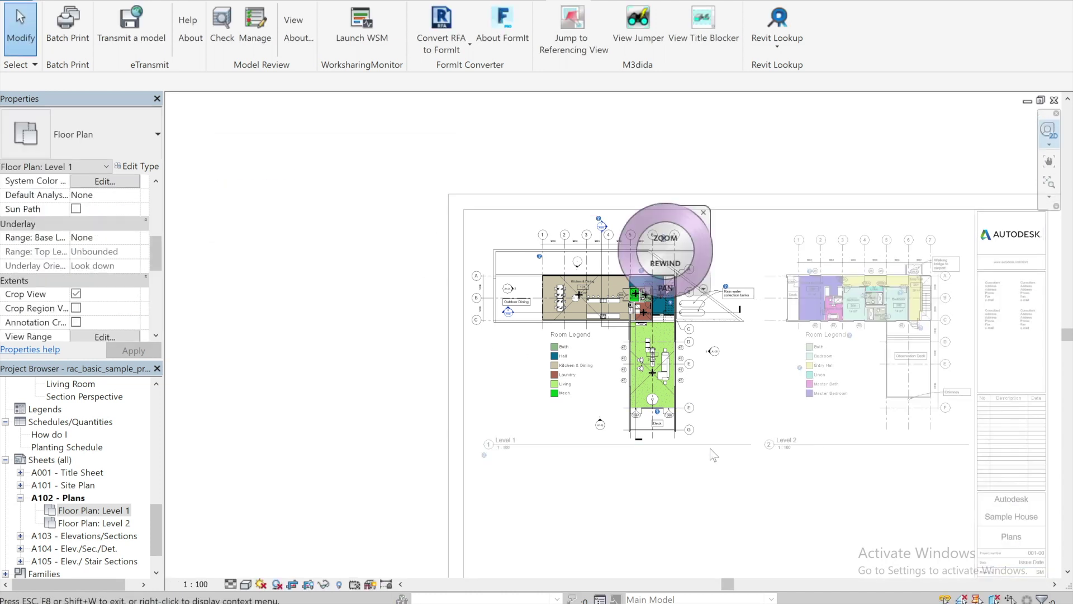
{"action": "left_click_drag", "start_coordinate": [682, 430], "coordinate": [495, 314]}
{"action": "key", "text": "Escape"}
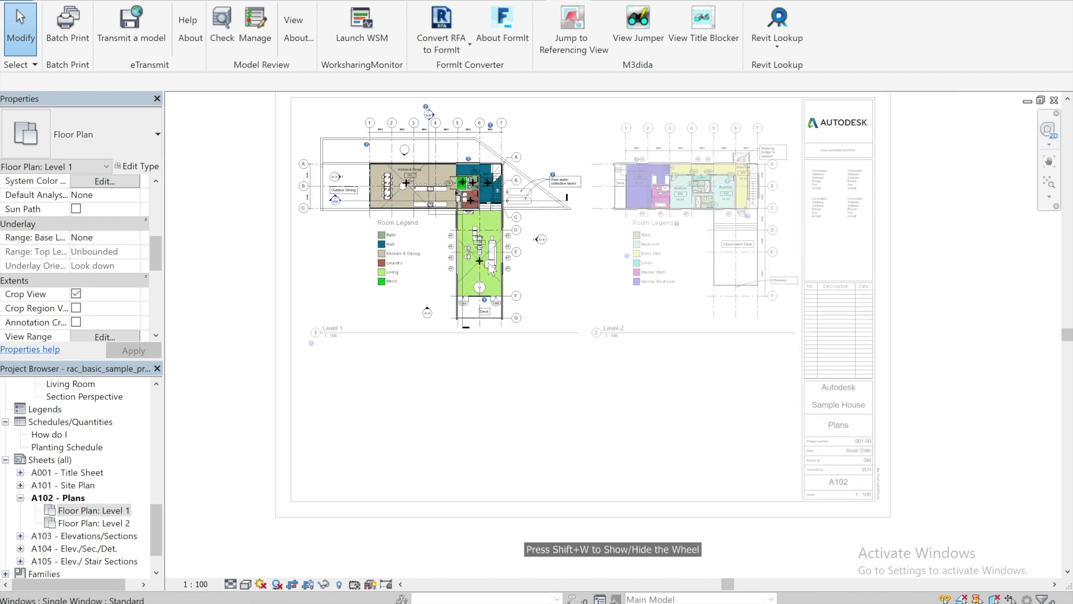
{"action": "double_click", "coordinate": [533, 241]}
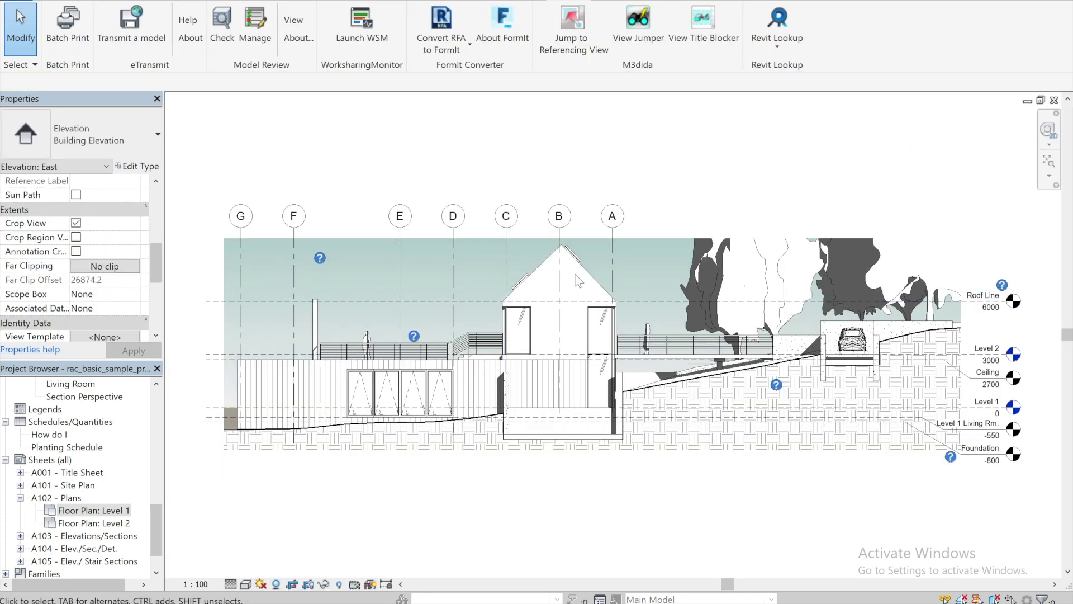
Step: Jump from the East elevation to its marker in viewport 1 of sheet A102 : Plans
{"action": "left_click", "coordinate": [572, 25]}
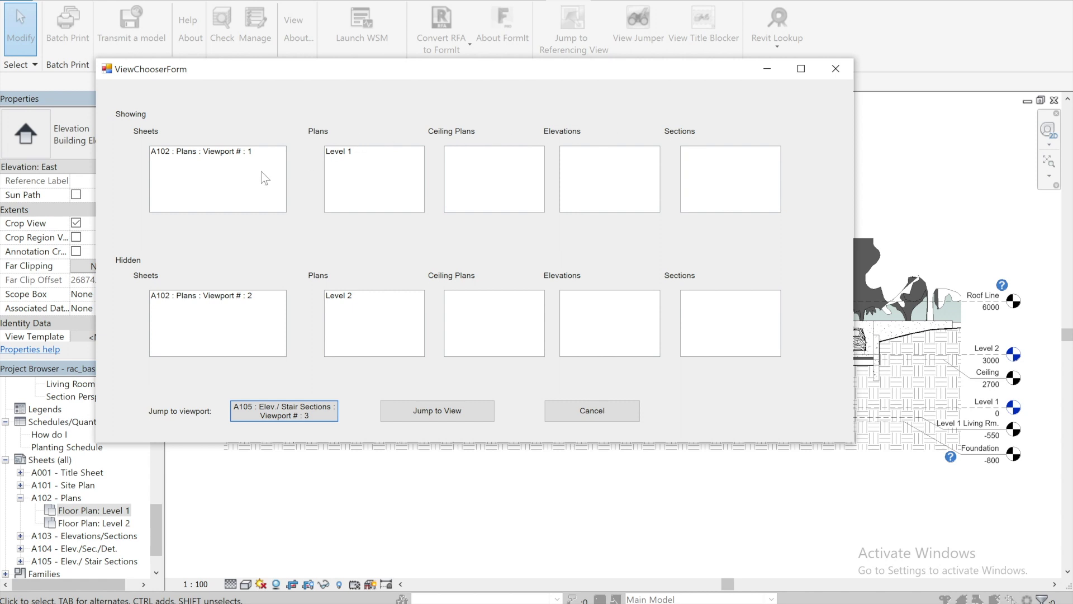
{"action": "left_click", "coordinate": [226, 153]}
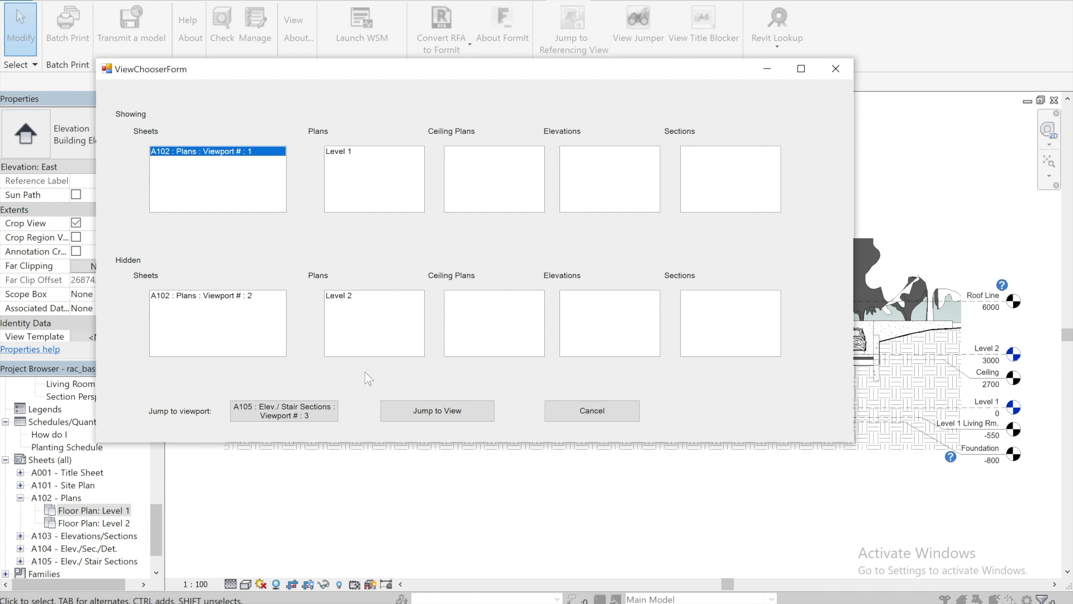
{"action": "left_click", "coordinate": [424, 411]}
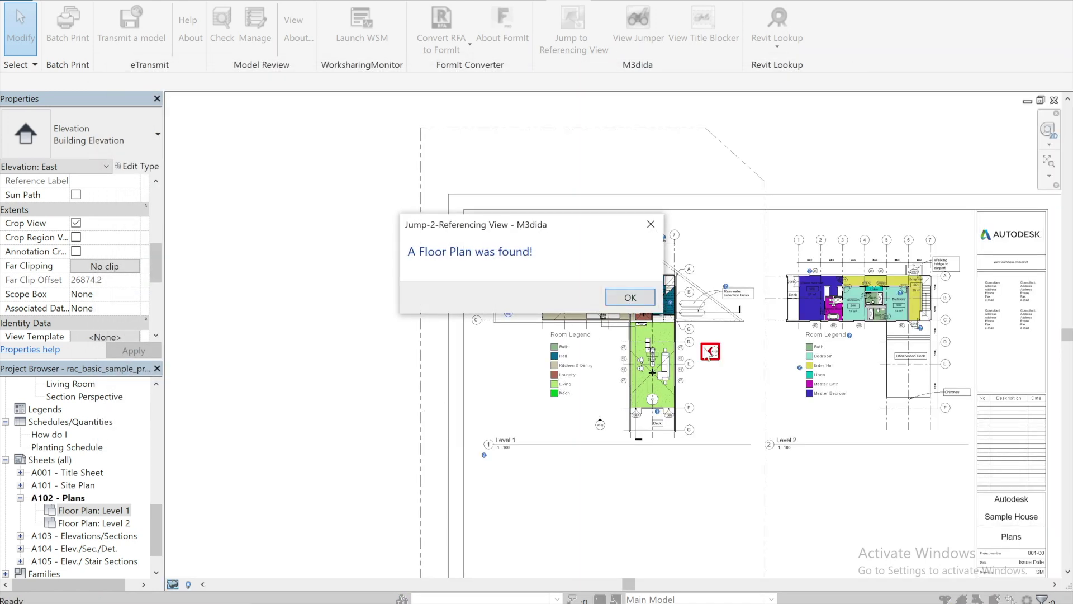
{"action": "left_click", "coordinate": [637, 300]}
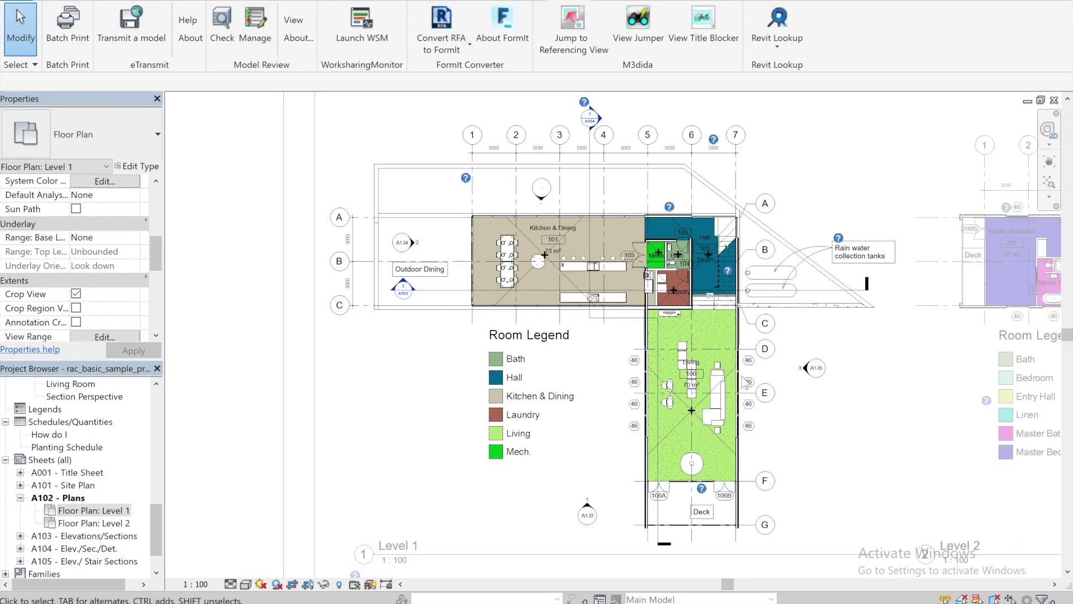
Step: Deactivate the Level 1 viewport, reactivate it and reopen the East elevation from its marker
{"action": "key", "text": "shift+w"}
{"action": "left_click_drag", "start_coordinate": [701, 388], "coordinate": [401, 360]}
{"action": "key", "text": "Escape"}
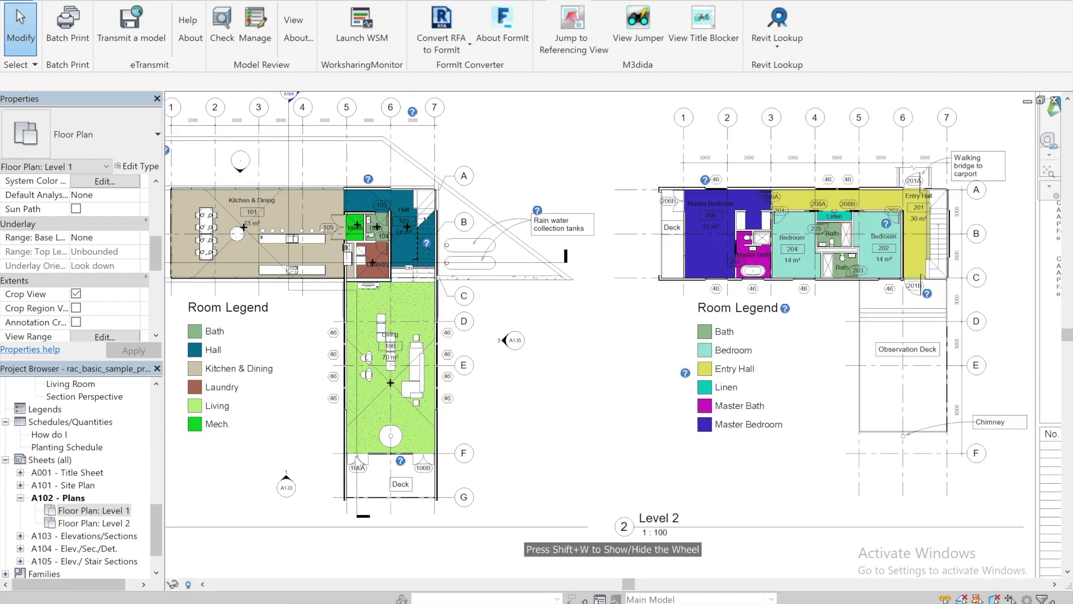
{"action": "double_click", "coordinate": [713, 386]}
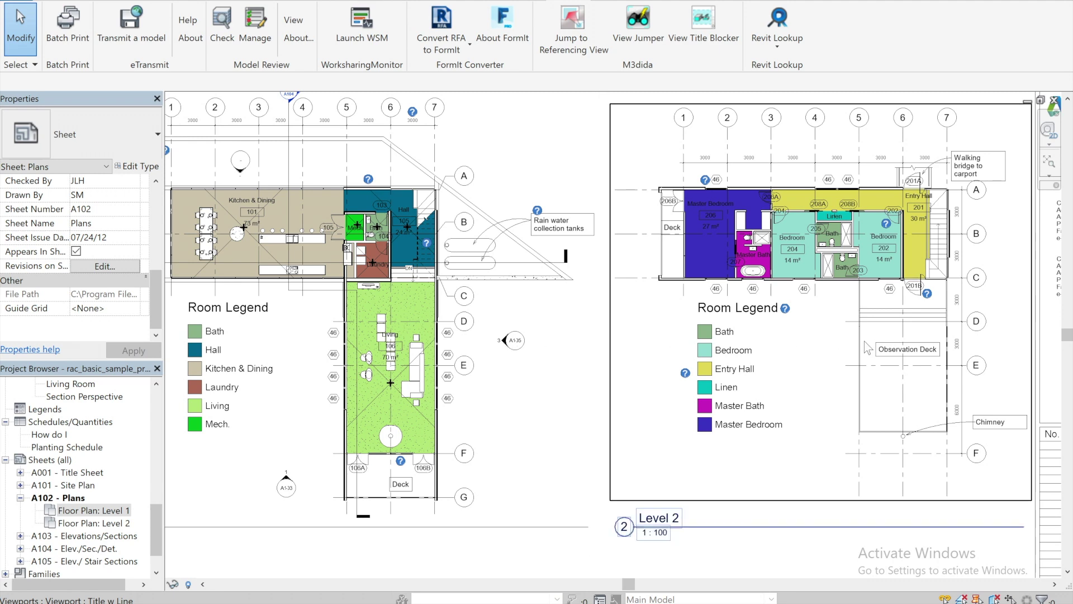
{"action": "double_click", "coordinate": [551, 345]}
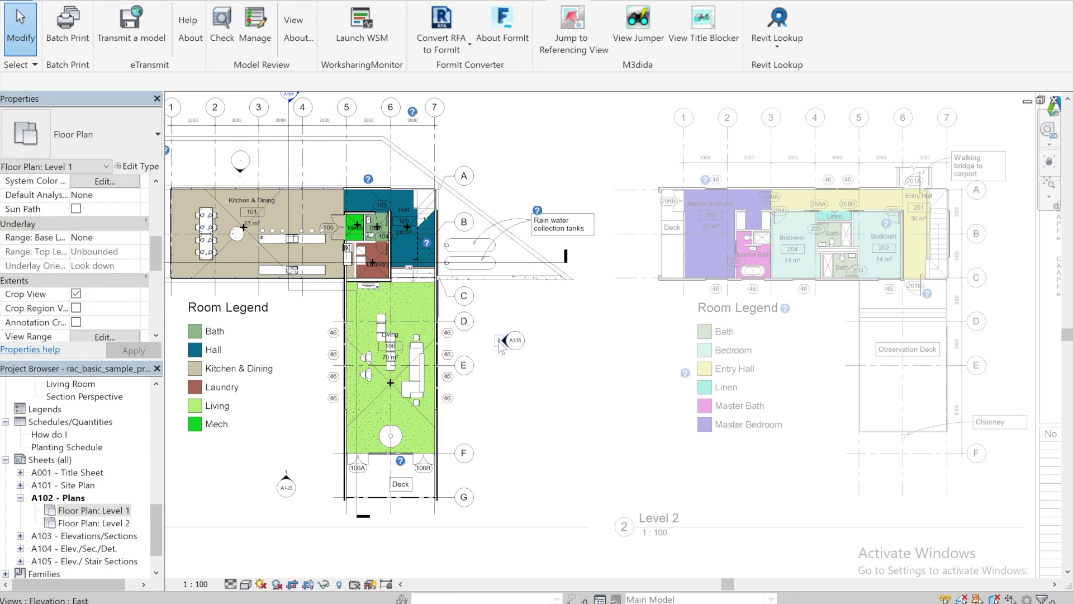
{"action": "double_click", "coordinate": [500, 341]}
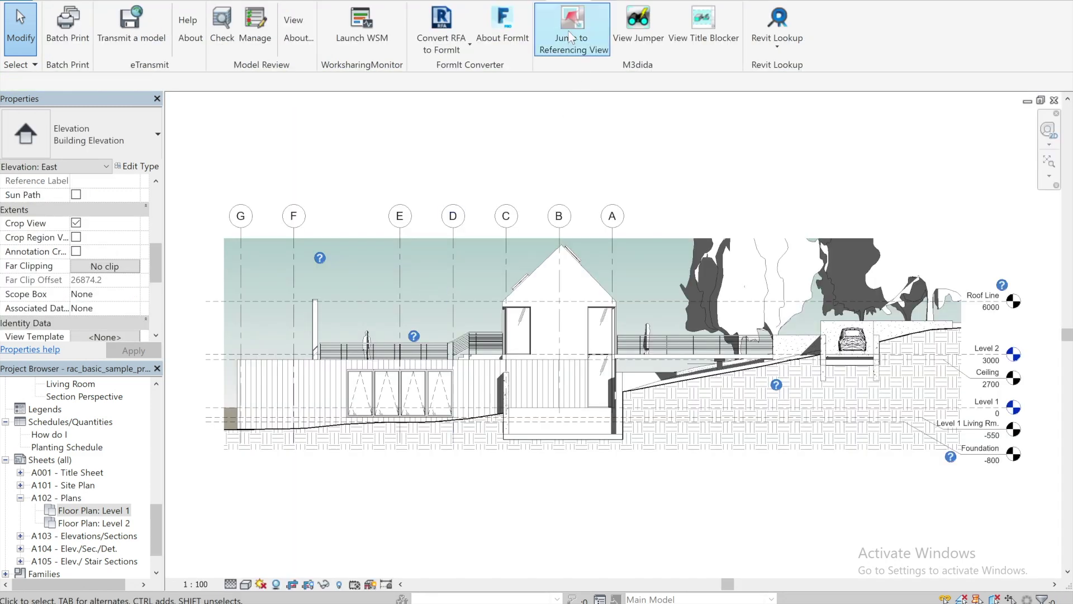
Step: Jump from the East elevation to its hidden marker in viewport 2 of sheet A102 : Plans
{"action": "left_click", "coordinate": [570, 30]}
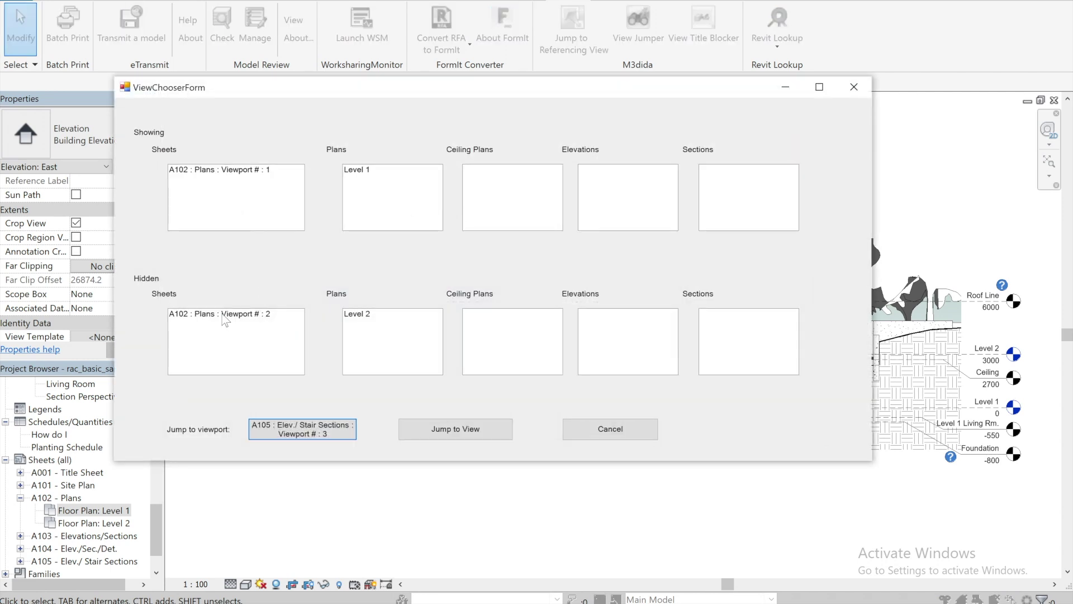
{"action": "left_click", "coordinate": [224, 316]}
{"action": "left_click", "coordinate": [471, 423]}
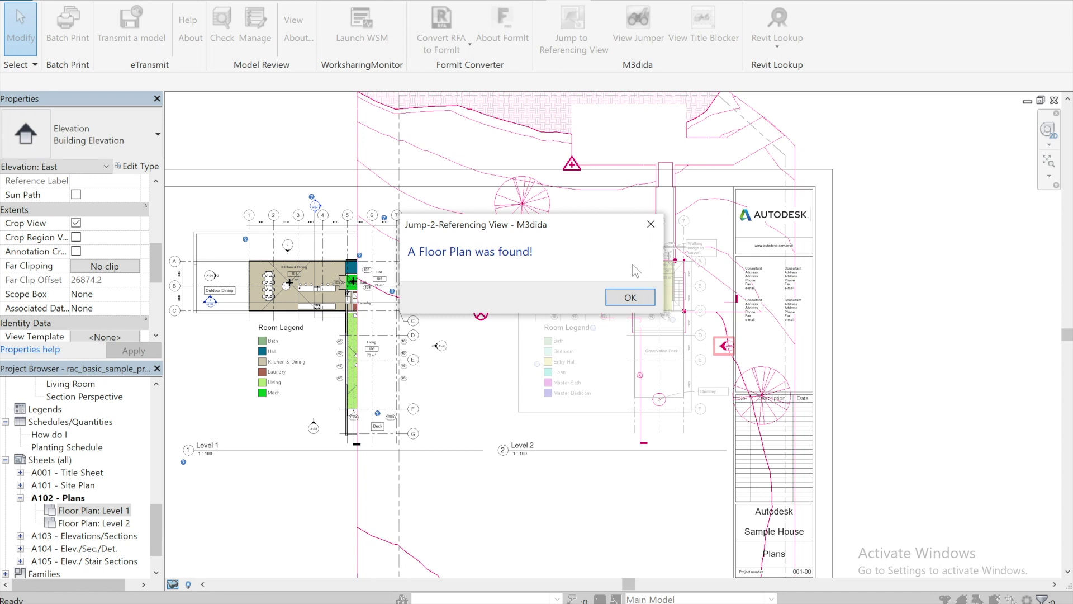
{"action": "left_click_drag", "start_coordinate": [595, 226], "coordinate": [478, 179]}
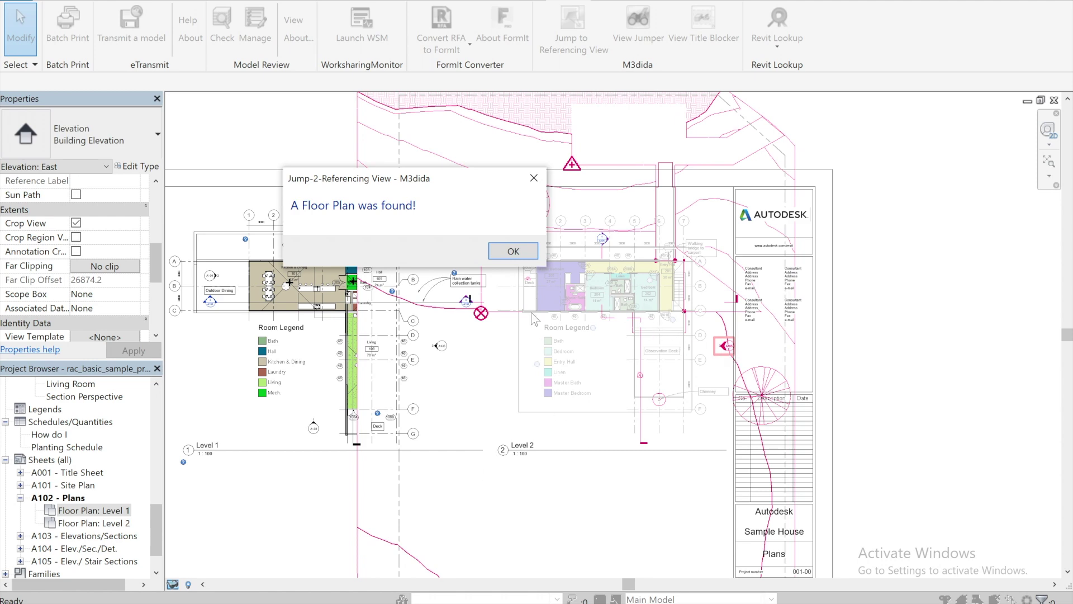
{"action": "left_click", "coordinate": [513, 252]}
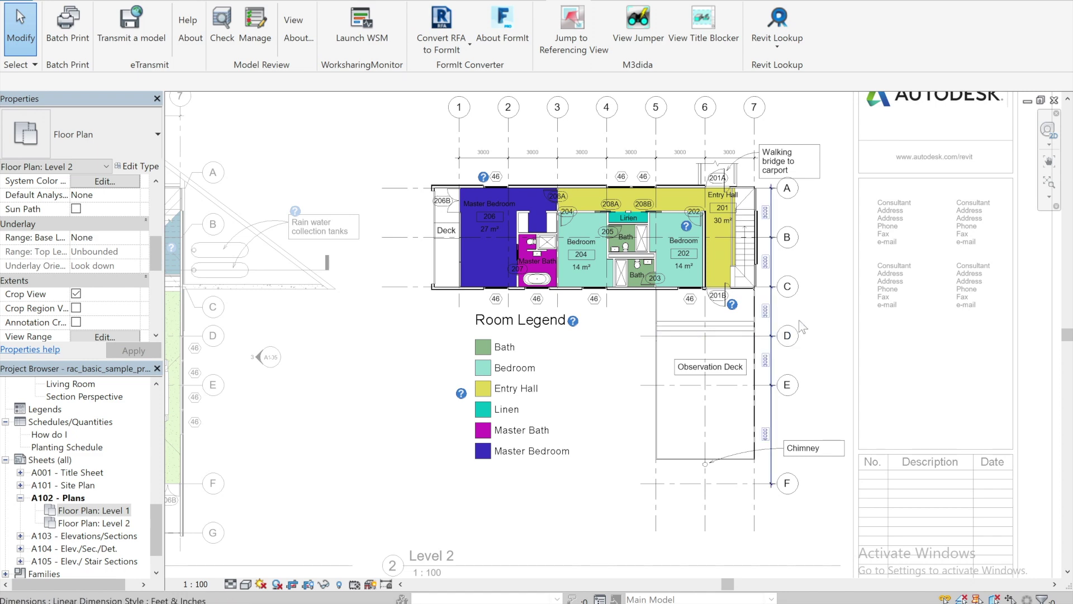
Step: Switch from the activated Level 2 viewport to the Level 1 viewport and open the East elevation from its marker
{"action": "key", "text": "shift+w"}
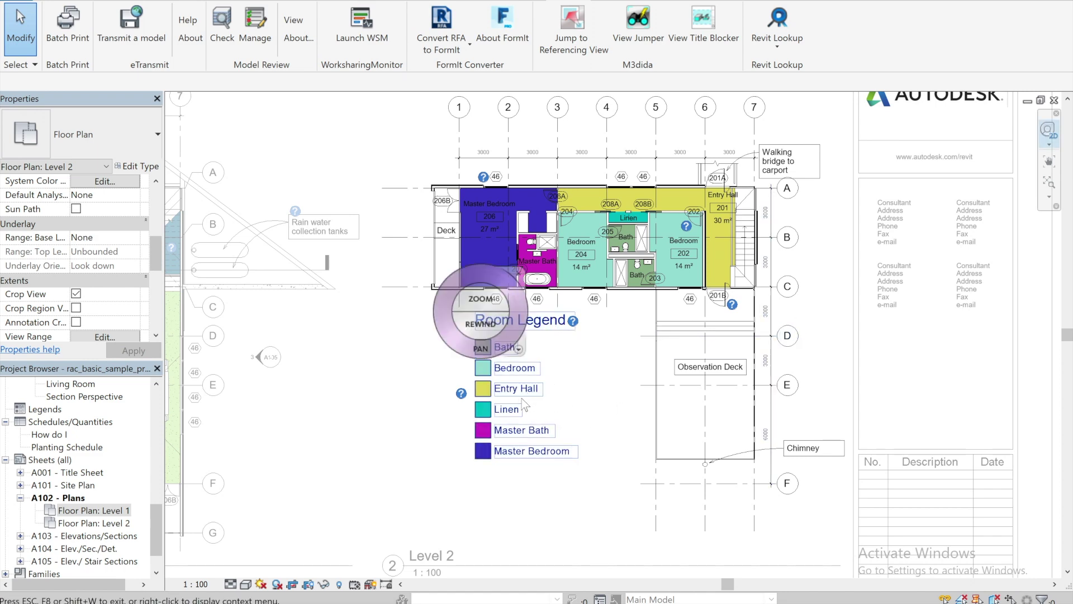
{"action": "left_click_drag", "start_coordinate": [488, 402], "coordinate": [756, 404]}
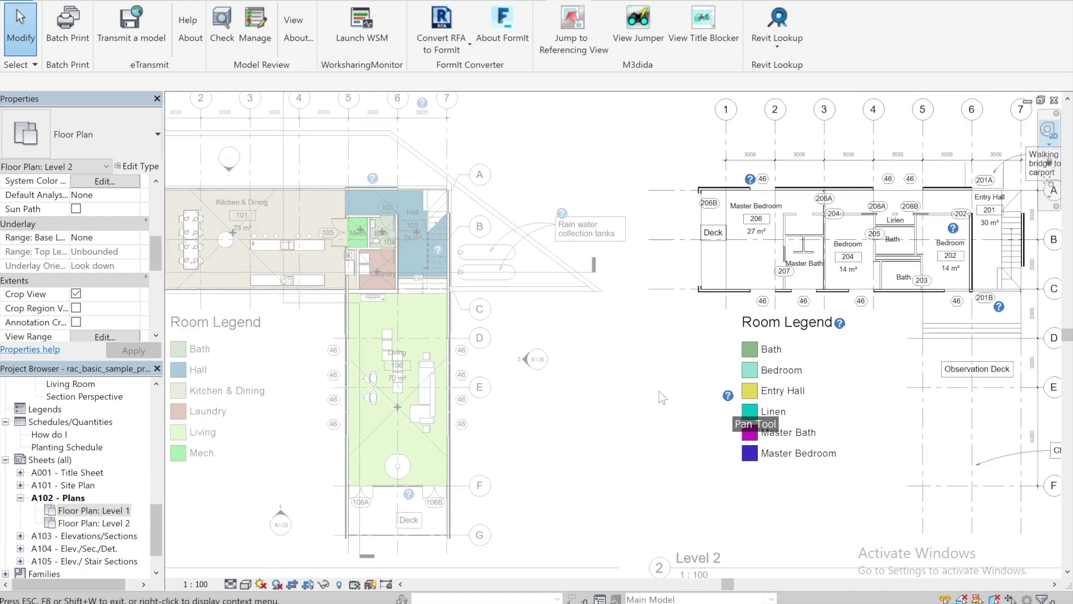
{"action": "key", "text": "shift+w"}
{"action": "double_click", "coordinate": [508, 357]}
{"action": "left_click", "coordinate": [456, 346]}
{"action": "double_click", "coordinate": [460, 352]}
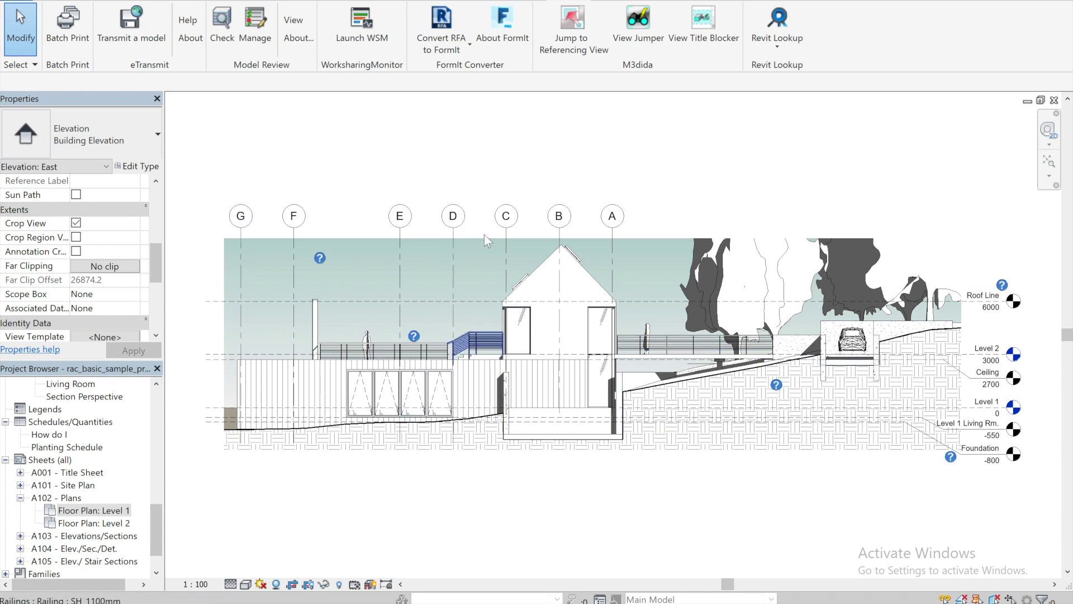
Step: Jump from the East elevation to its own placement, viewport 3 on sheet A105 : Elev./ Stair Sections
{"action": "left_click", "coordinate": [569, 17]}
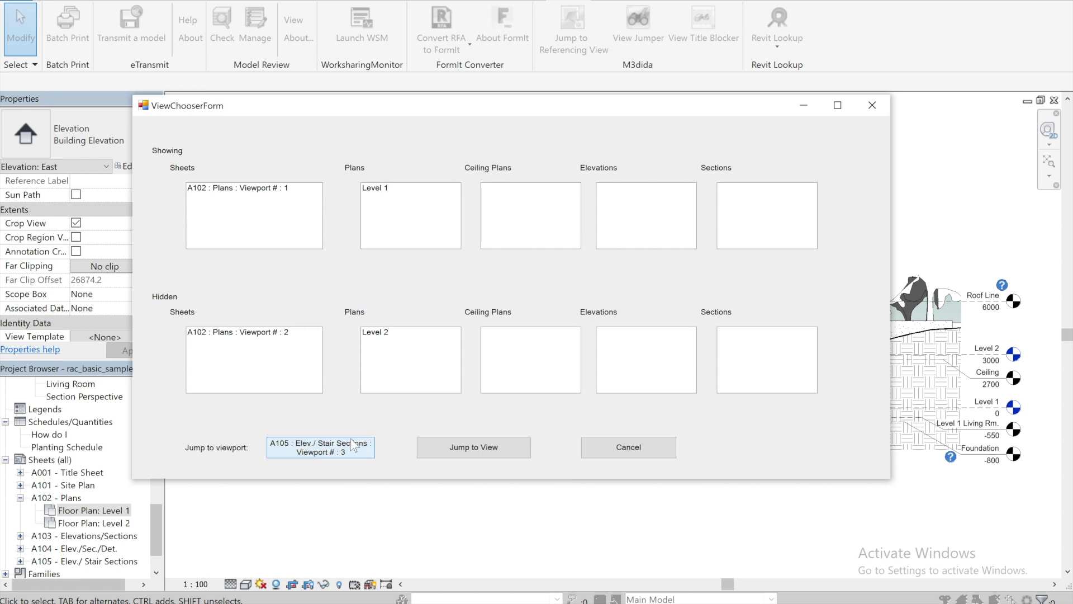
{"action": "left_click", "coordinate": [645, 447]}
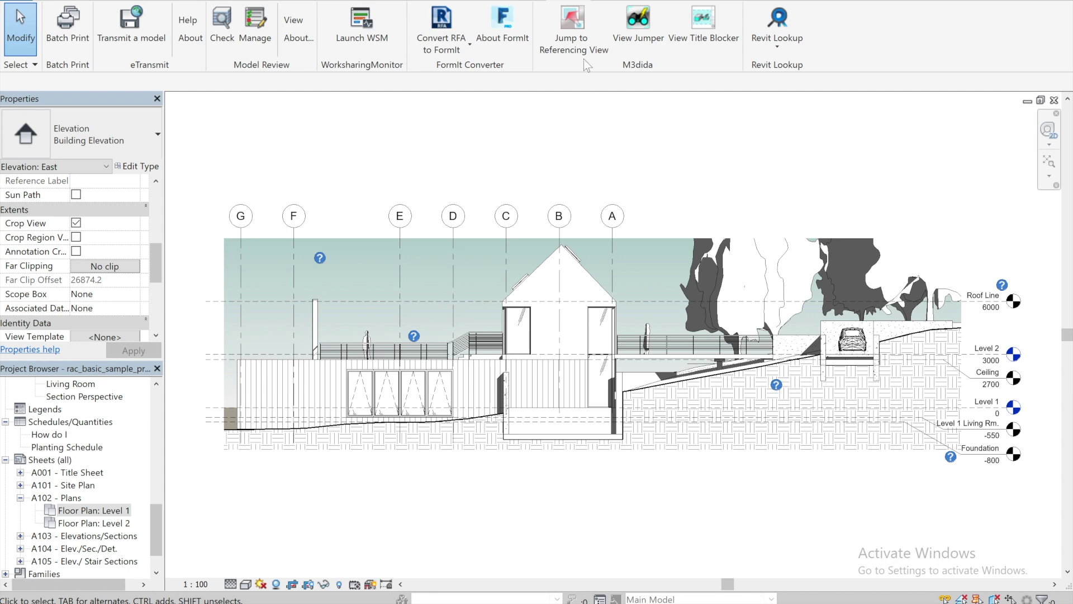
{"action": "left_click", "coordinate": [571, 36]}
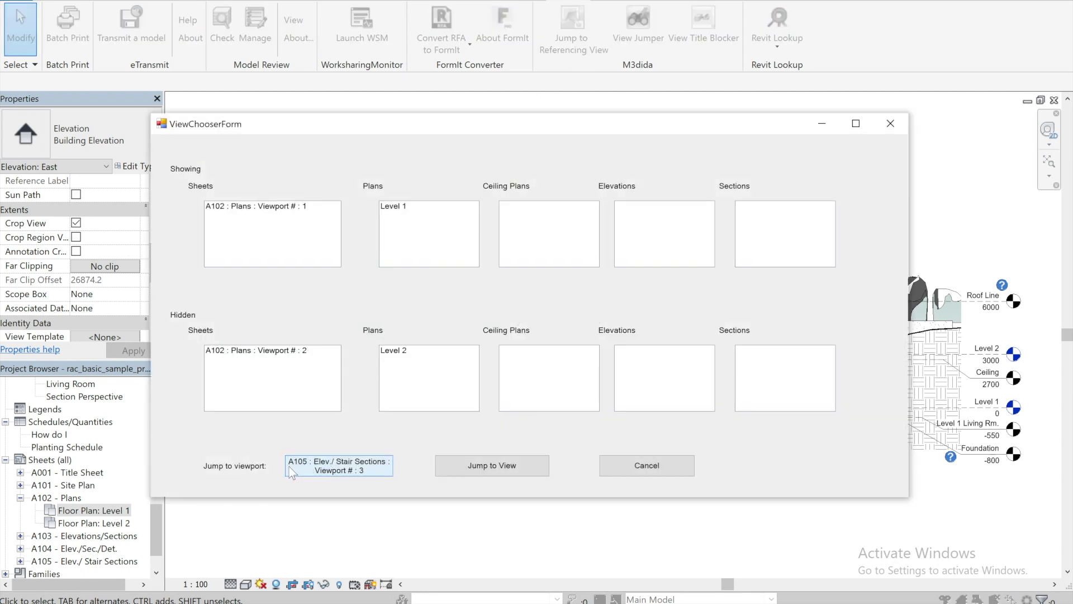
{"action": "left_click", "coordinate": [333, 467]}
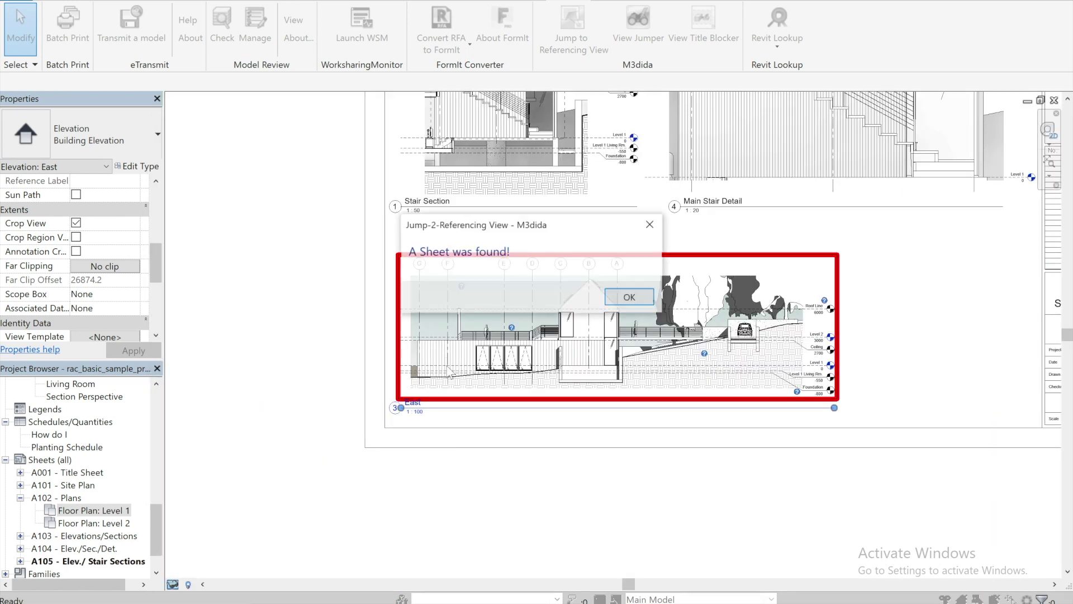
{"action": "left_click_drag", "start_coordinate": [559, 218], "coordinate": [311, 176]}
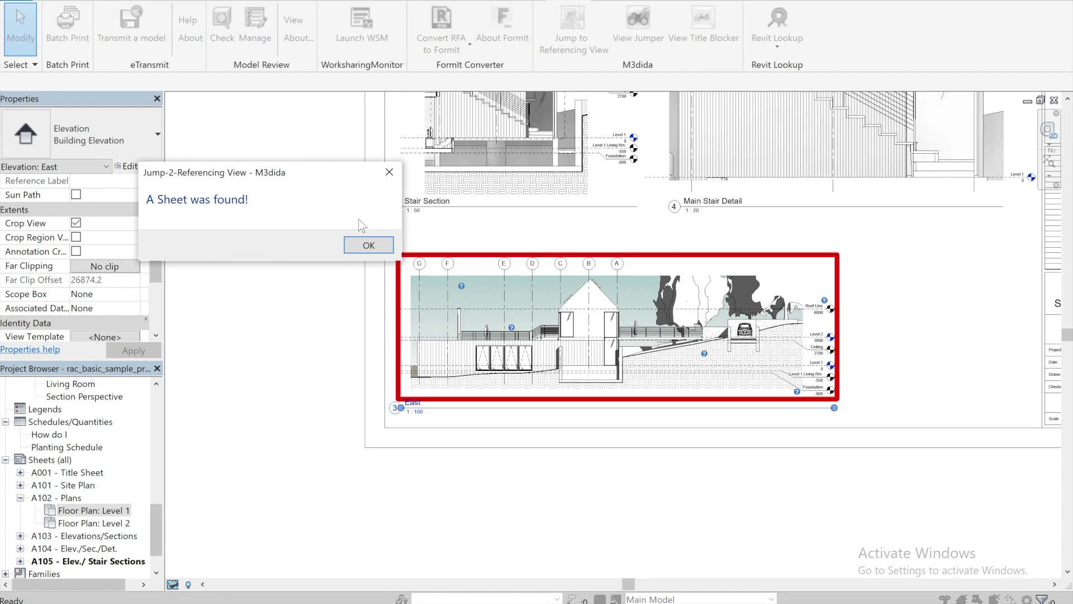
{"action": "left_click", "coordinate": [368, 246]}
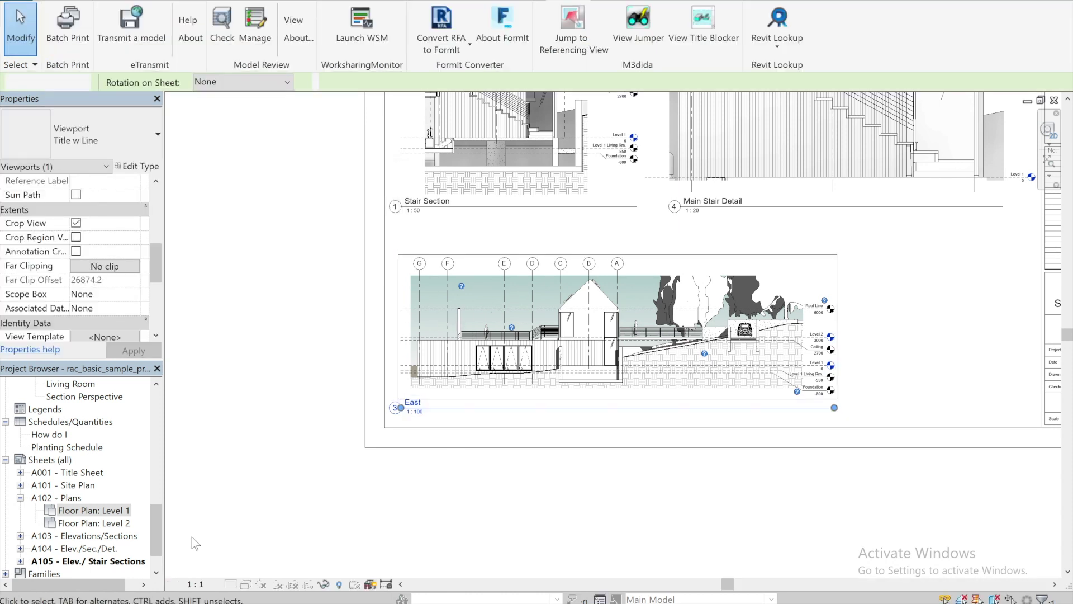
Step: Open sheet A104 - Elev./Sec./Det
{"action": "double_click", "coordinate": [92, 549]}
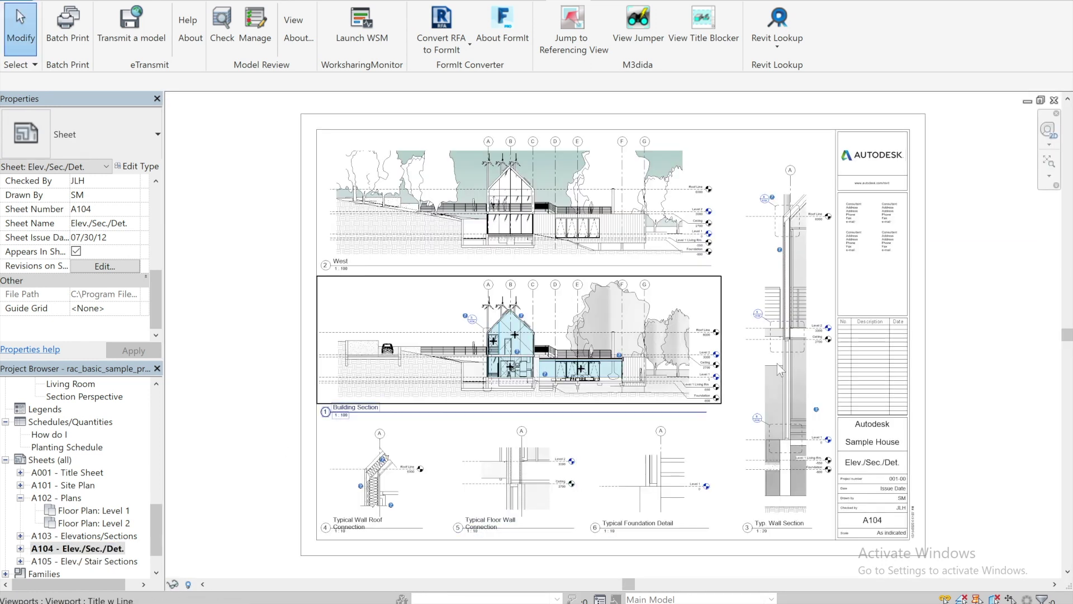
Step: Activate the Typical Floor Wall Connection viewport and jump to its marker in viewport 3 of sheet A104 : Elev./Sec./Det
{"action": "left_click", "coordinate": [533, 483]}
{"action": "double_click", "coordinate": [534, 485]}
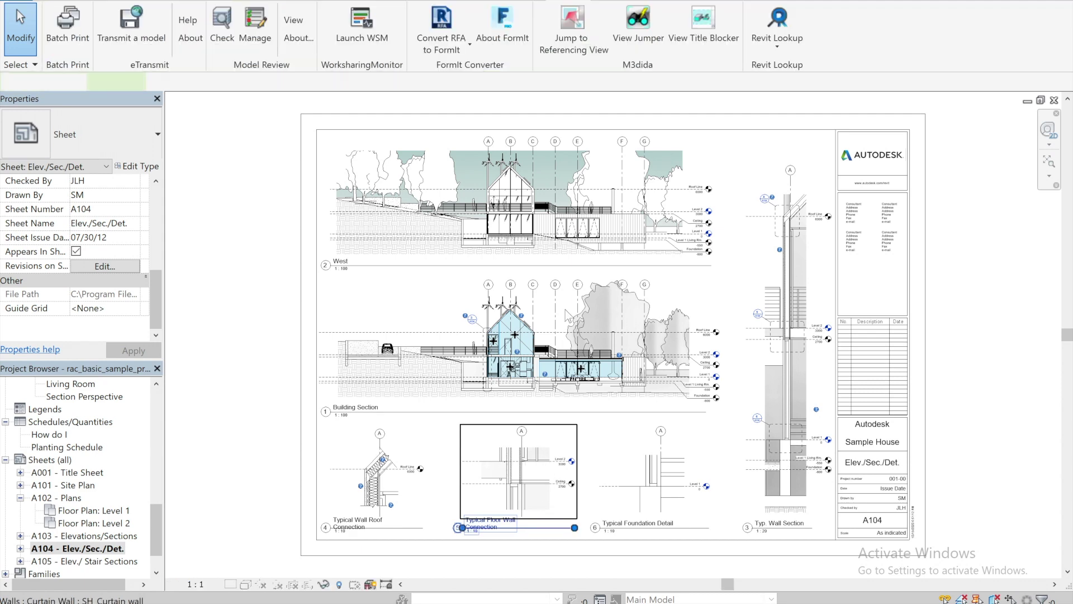
{"action": "left_click", "coordinate": [574, 19]}
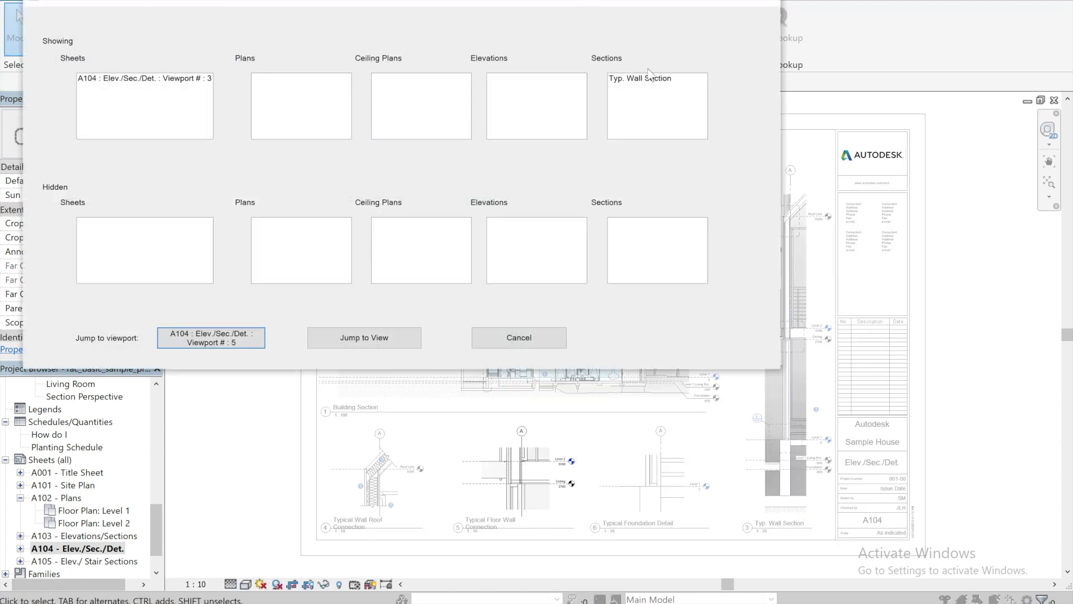
{"action": "left_click", "coordinate": [646, 84]}
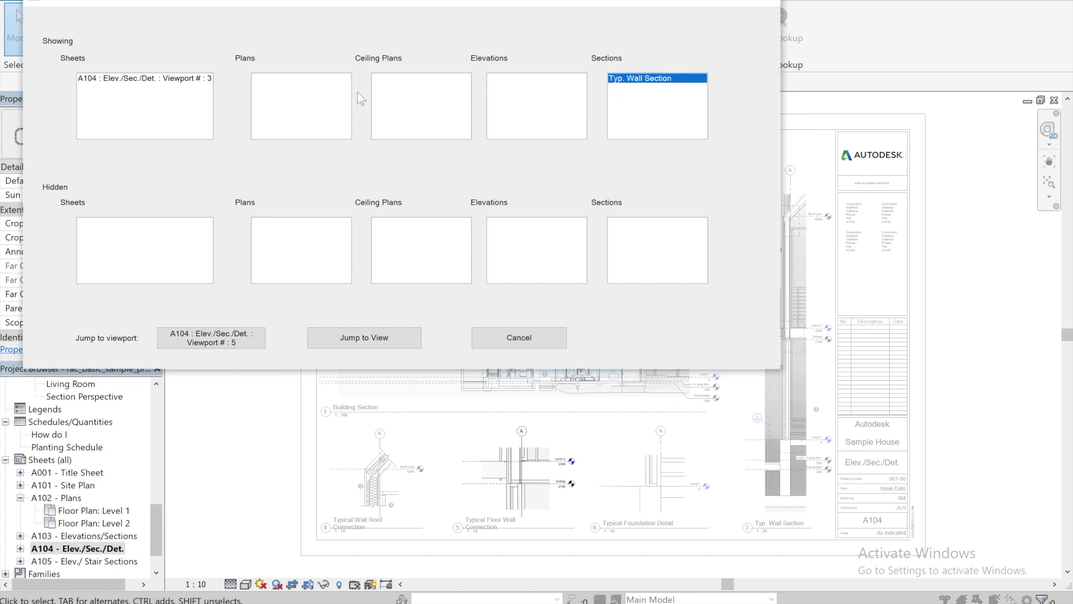
{"action": "left_click", "coordinate": [135, 83]}
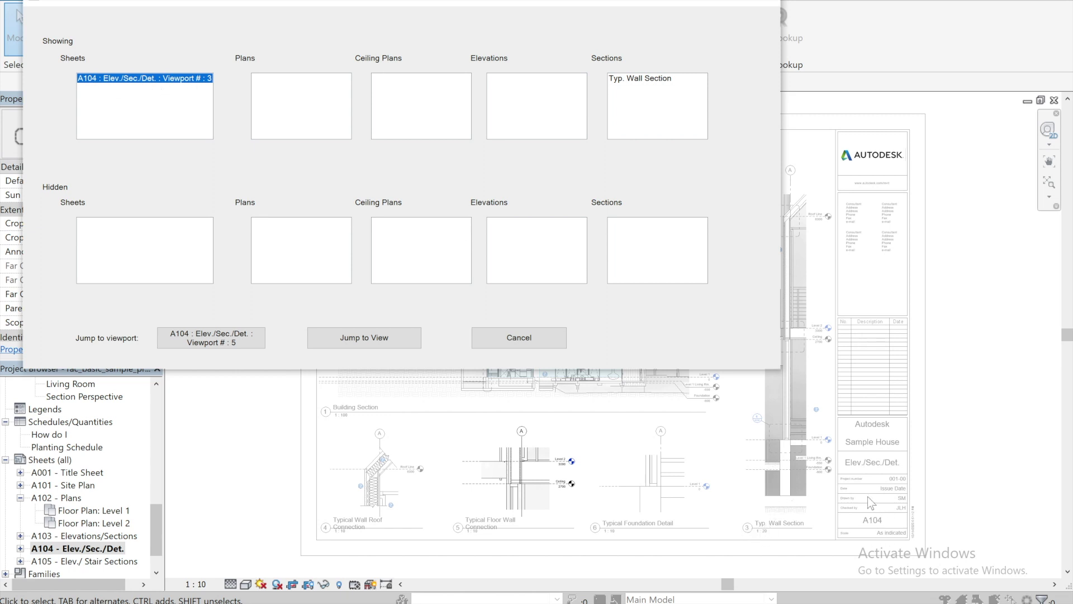
{"action": "left_click", "coordinate": [371, 336]}
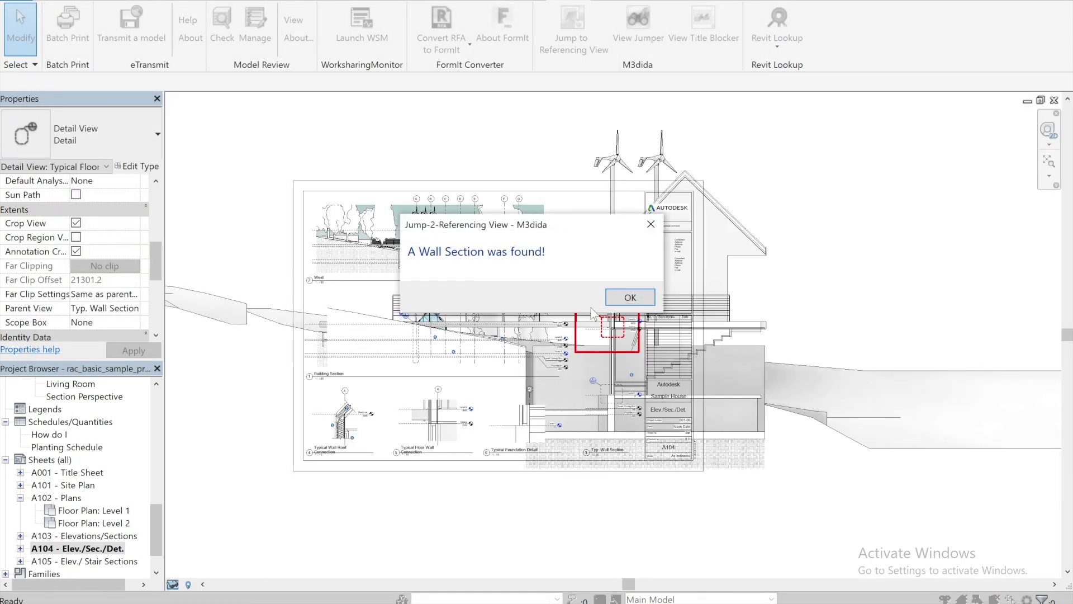
{"action": "left_click_drag", "start_coordinate": [565, 228], "coordinate": [357, 187]}
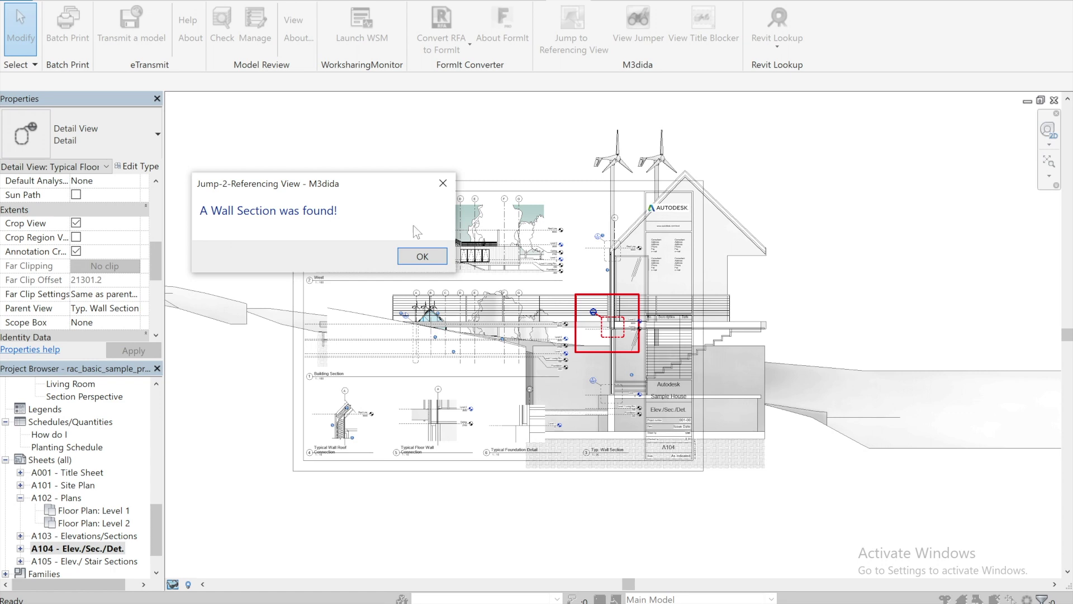
{"action": "left_click", "coordinate": [422, 256]}
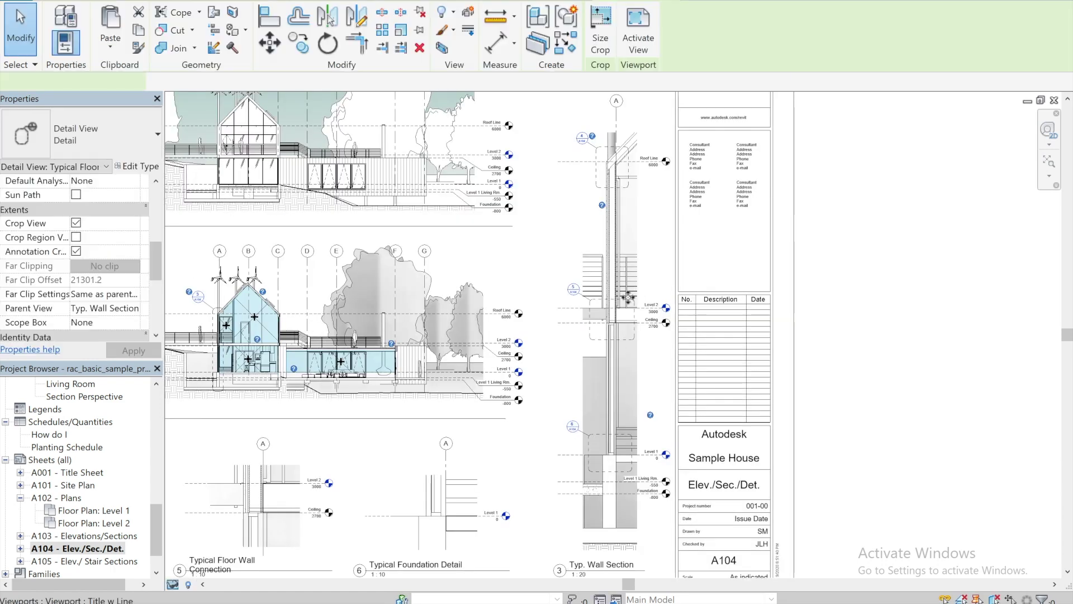
Step: Activate the Typ. Wall Section viewport on sheet A104, and switch back to the Typical Floor Wall Connection viewport
{"action": "double_click", "coordinate": [615, 328]}
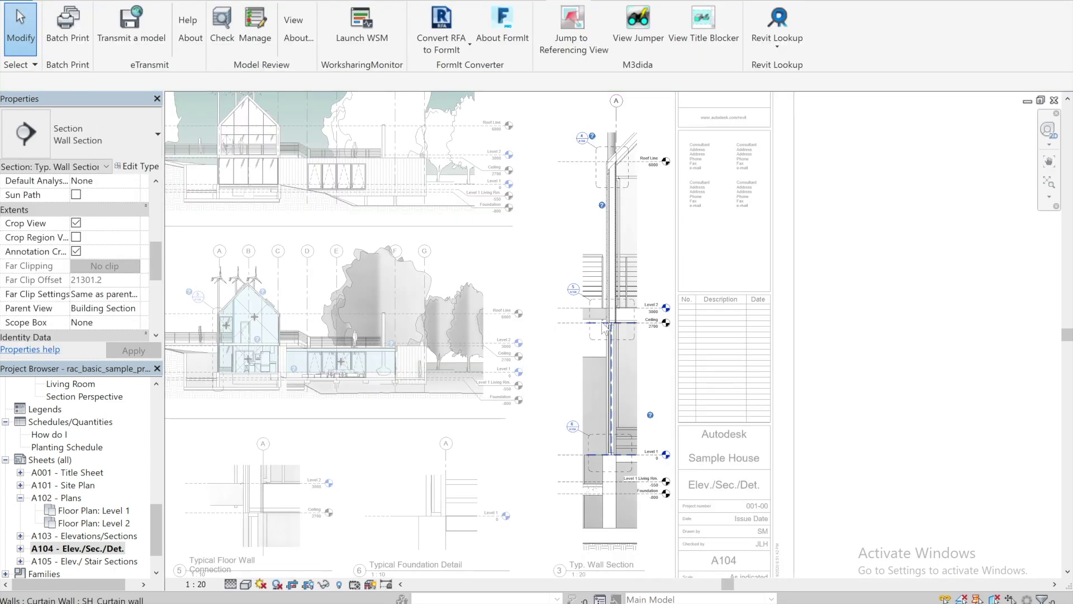
{"action": "double_click", "coordinate": [265, 503]}
{"action": "double_click", "coordinate": [265, 504]}
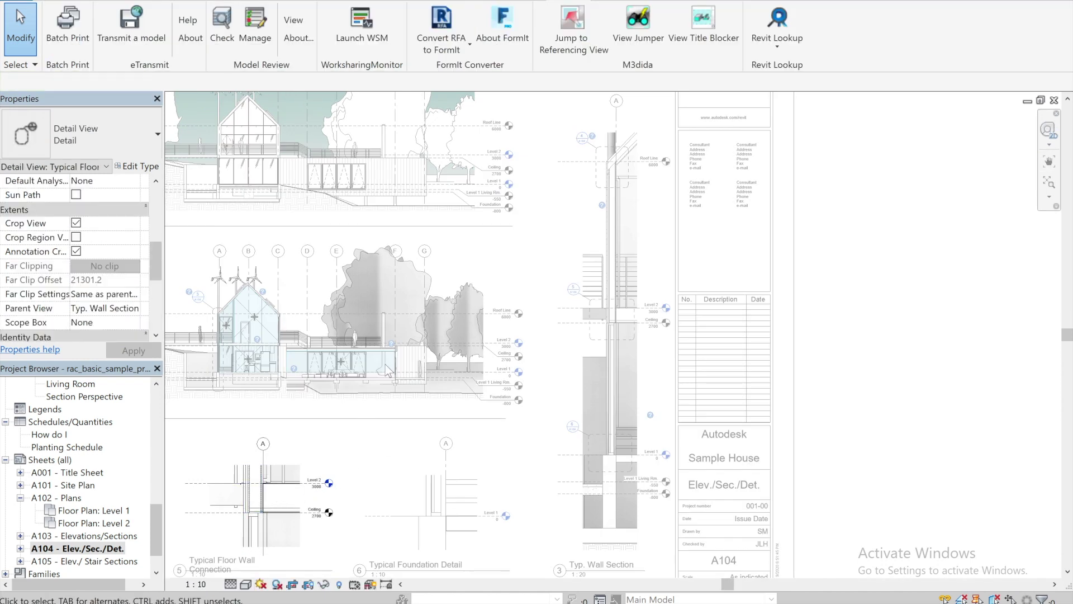
Step: Jump from the Typical Floor Wall Connection detail to its marker in the Typ. Wall Section view
{"action": "left_click", "coordinate": [582, 34]}
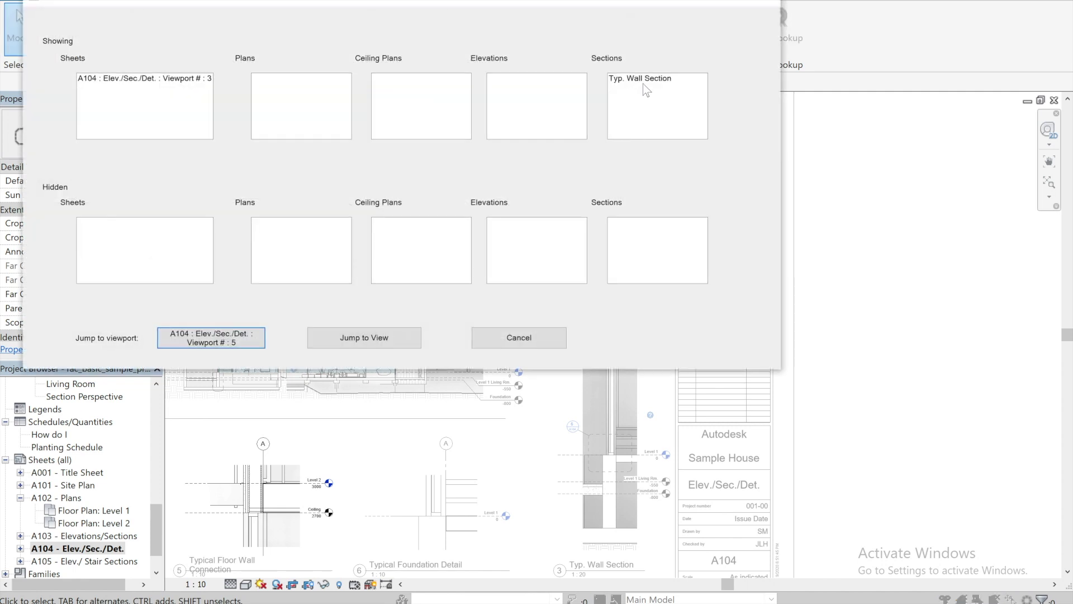
{"action": "left_click", "coordinate": [639, 79]}
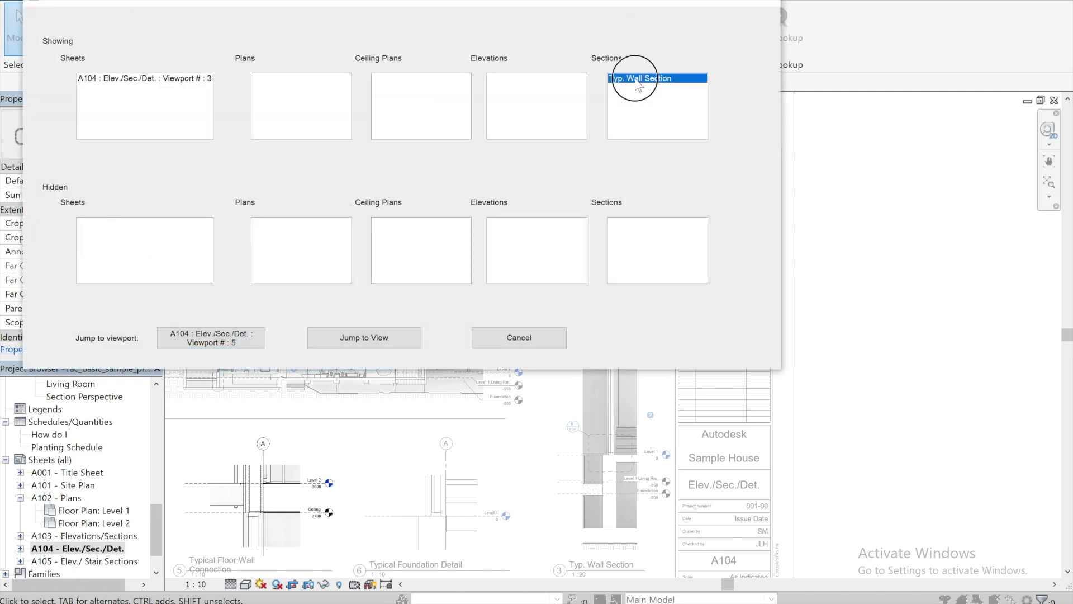
{"action": "left_click", "coordinate": [365, 338]}
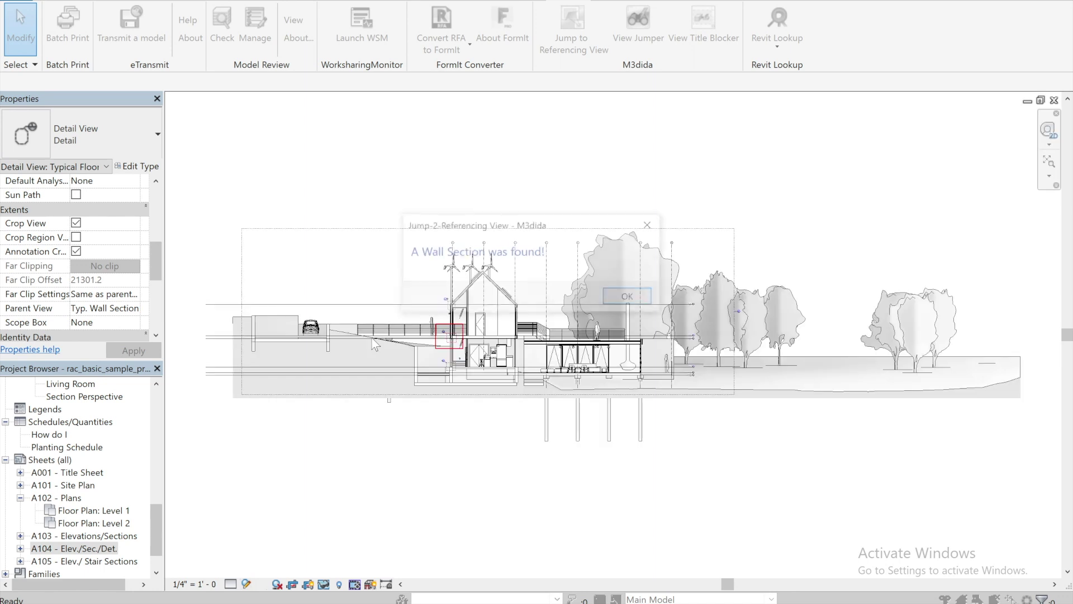
{"action": "left_click_drag", "start_coordinate": [575, 227], "coordinate": [586, 157]}
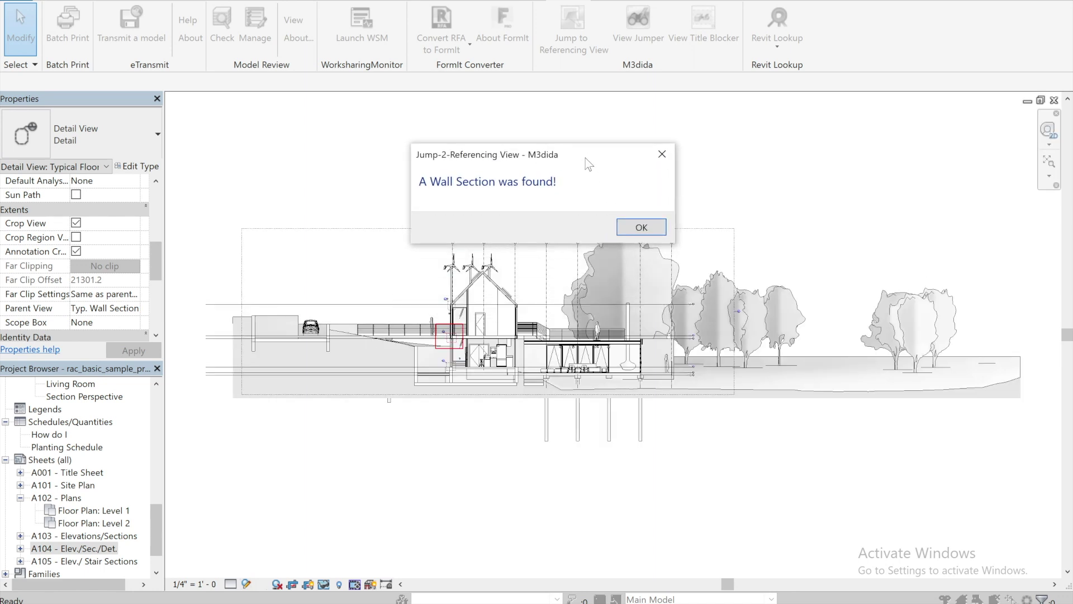
{"action": "left_click", "coordinate": [650, 234]}
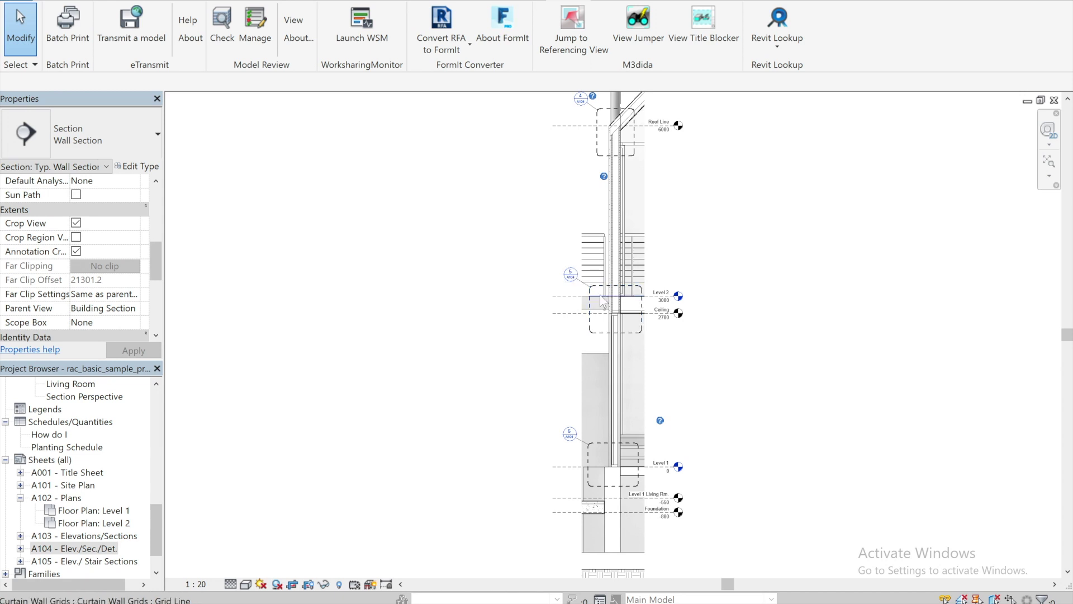
Step: Collapse sheet A102 - Plans in the project browser
{"action": "left_click", "coordinate": [78, 510]}
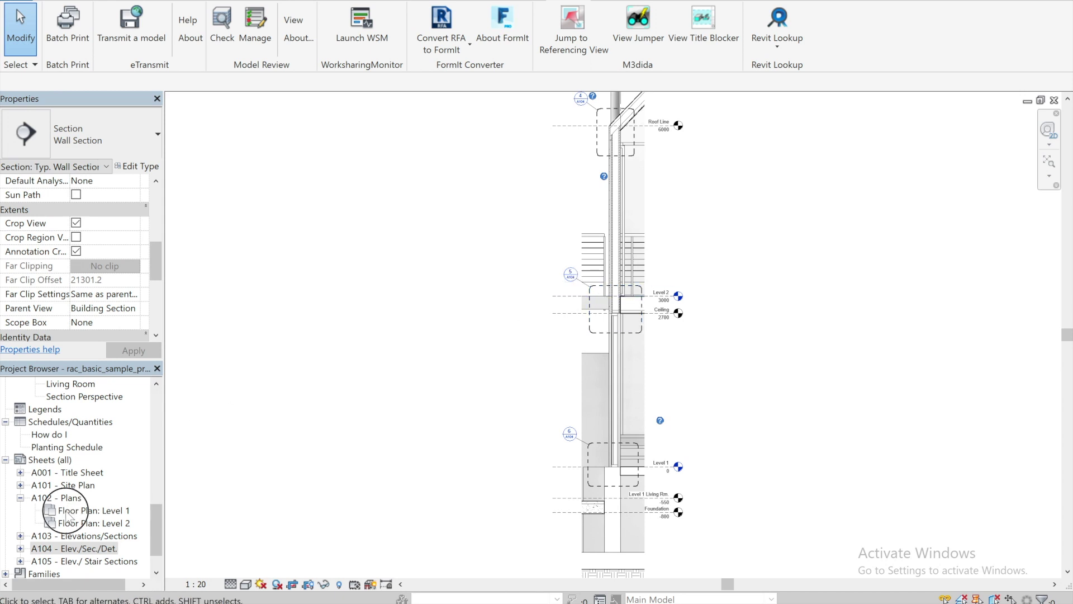
{"action": "key", "text": "Left"}
{"action": "key", "text": "Left"}
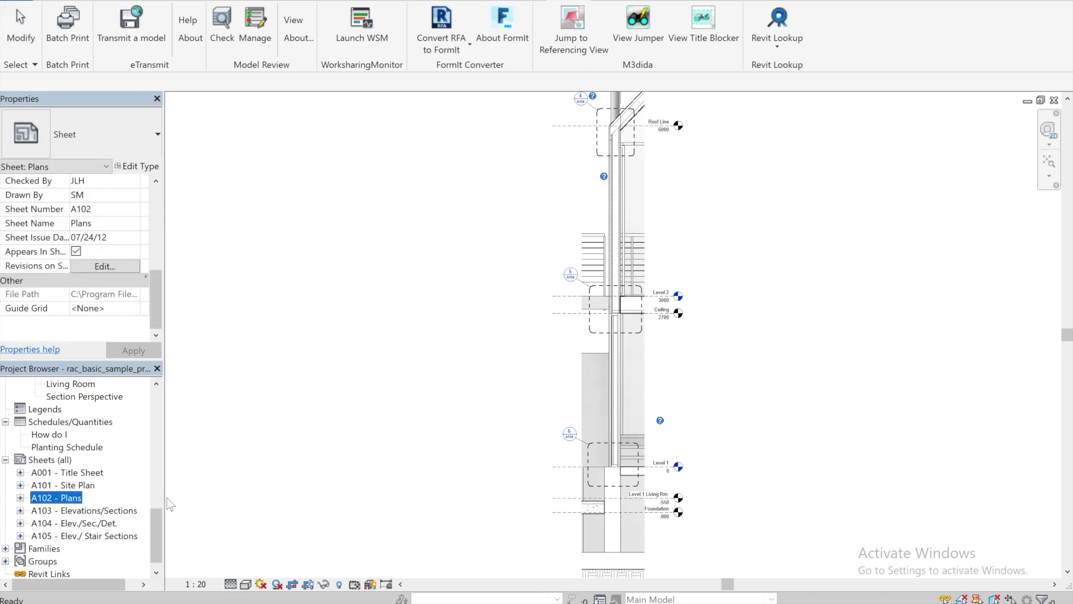
Step: Open the Typical Floor Wall Connection detail from its callout in the wall section, including from the activated viewport 3 on sheet A104
{"action": "double_click", "coordinate": [571, 275]}
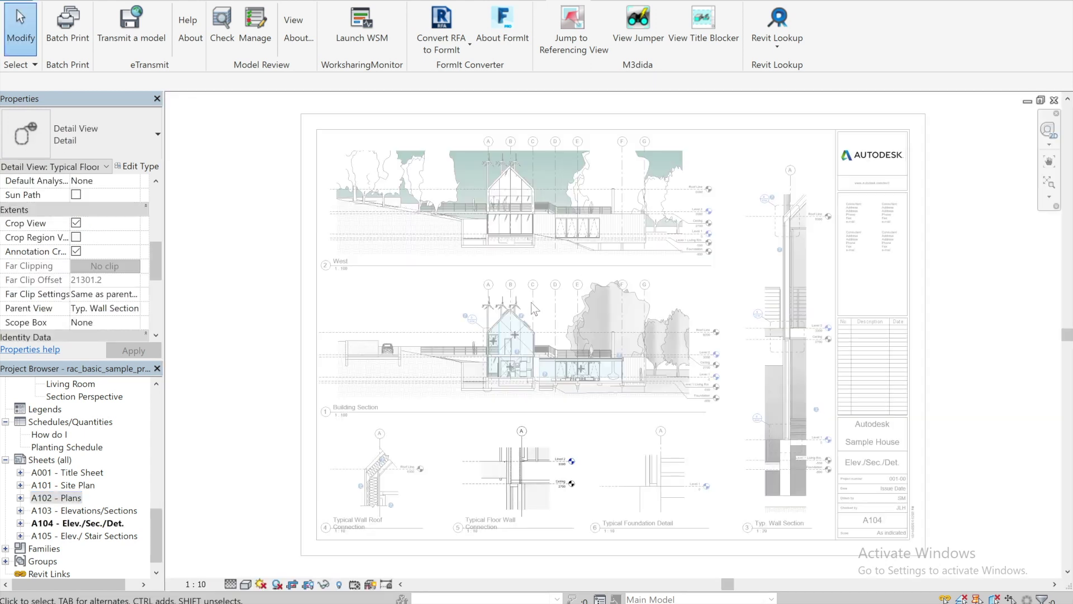
{"action": "double_click", "coordinate": [763, 319]}
{"action": "double_click", "coordinate": [760, 314]}
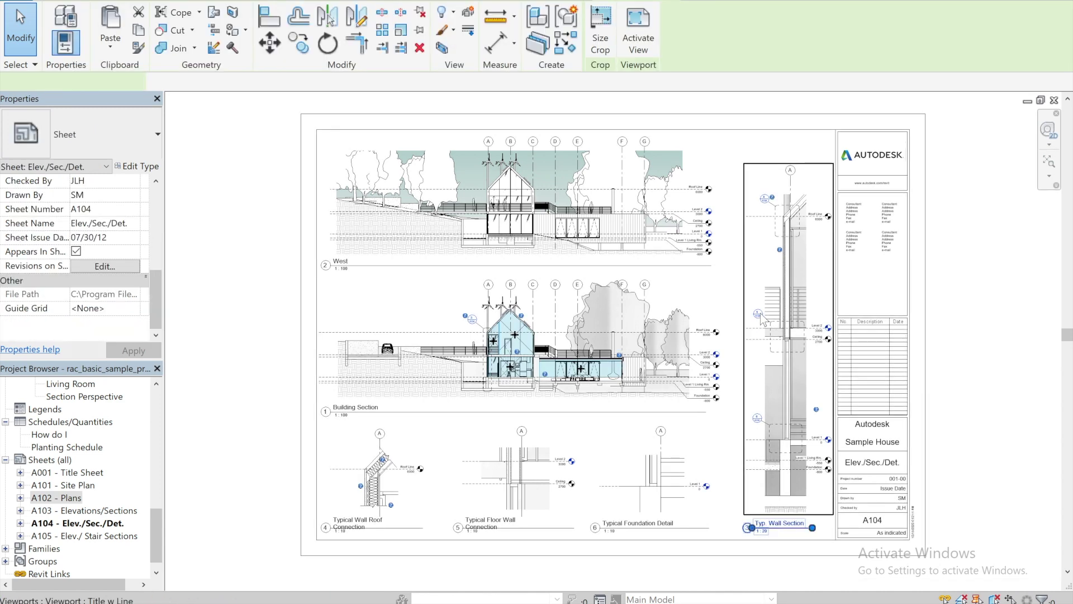
{"action": "double_click", "coordinate": [759, 314]}
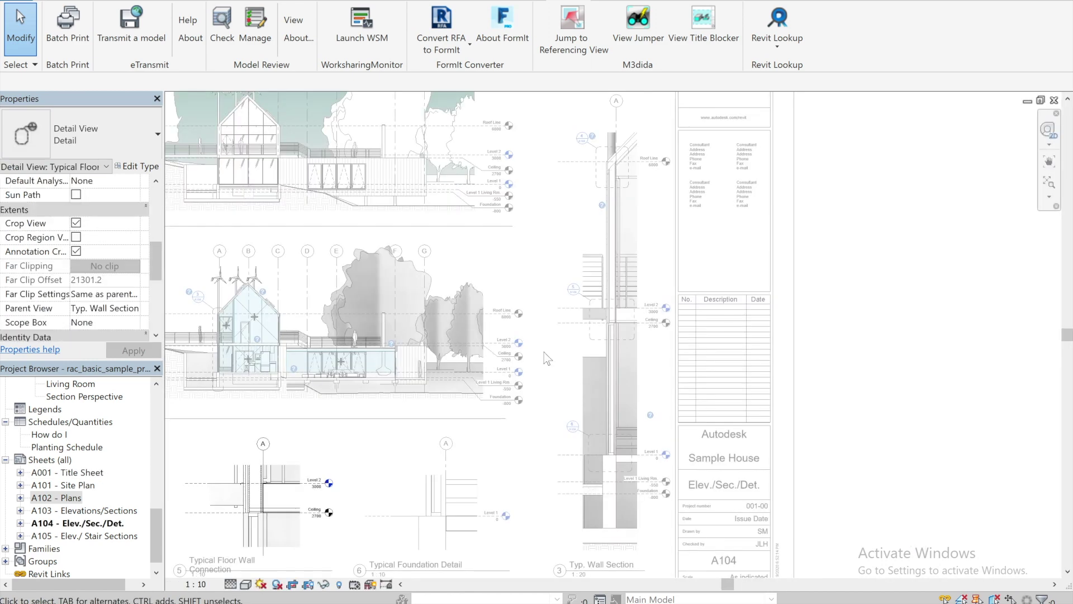
Step: Jump from the activated Typ. Wall Section viewport to its marker in the Building Section view
{"action": "double_click", "coordinate": [351, 419]}
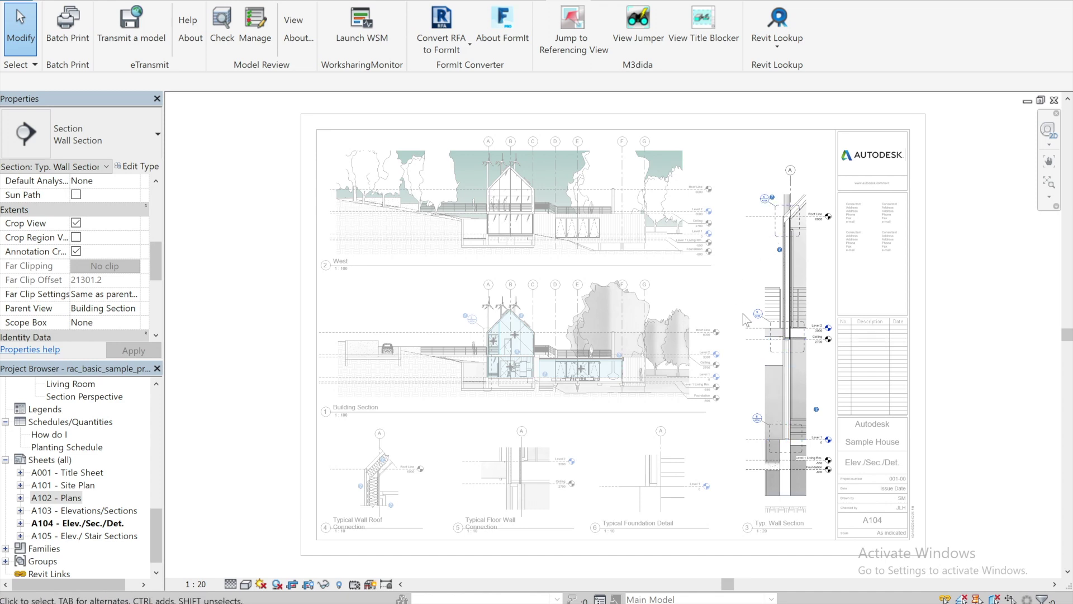
{"action": "left_click", "coordinate": [576, 28]}
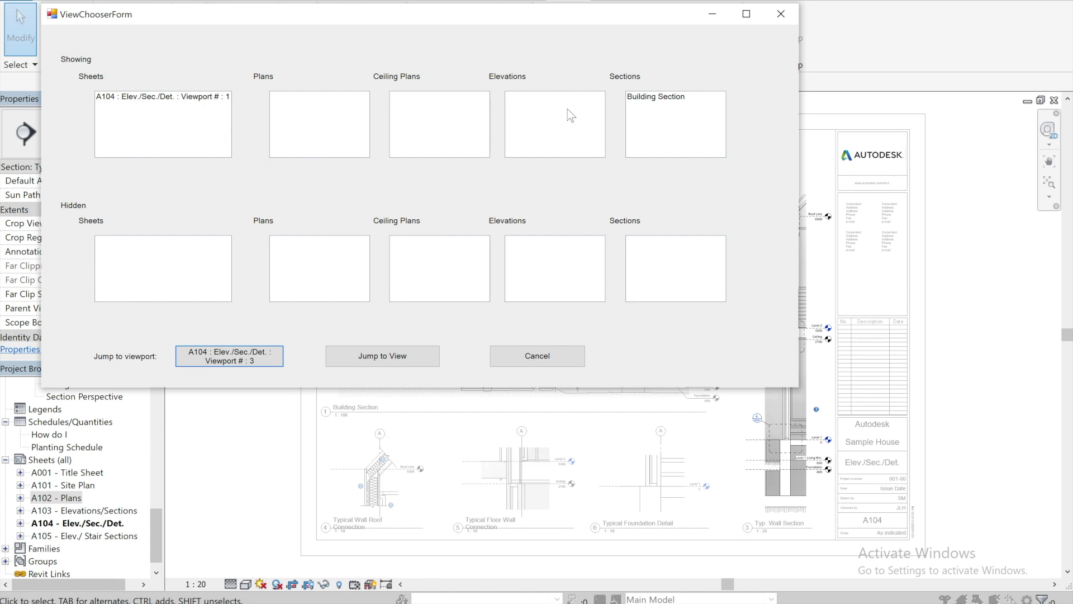
{"action": "left_click", "coordinate": [663, 98]}
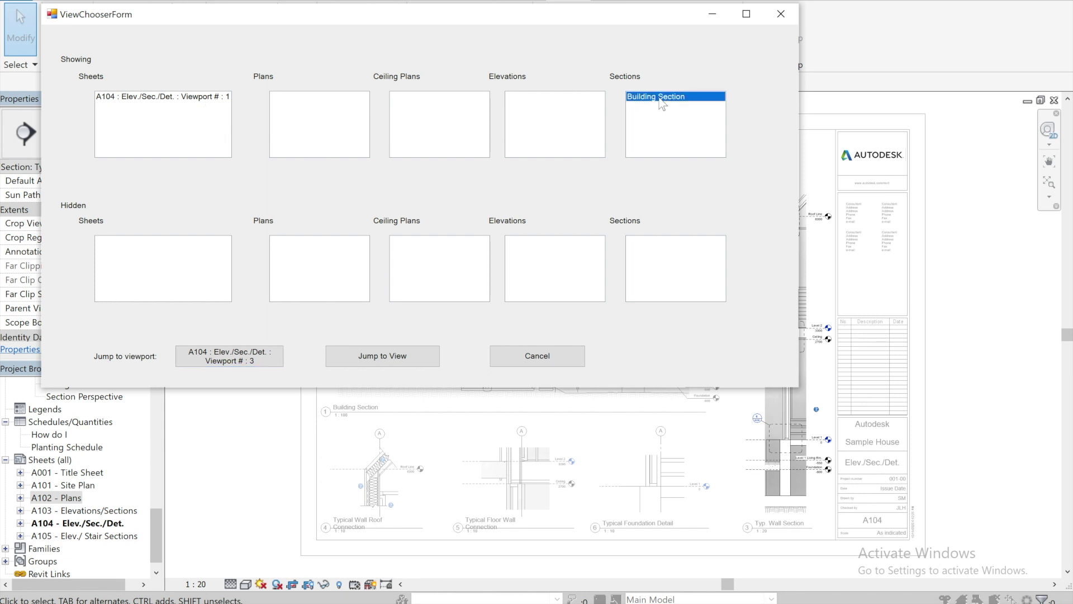
{"action": "left_click", "coordinate": [374, 354]}
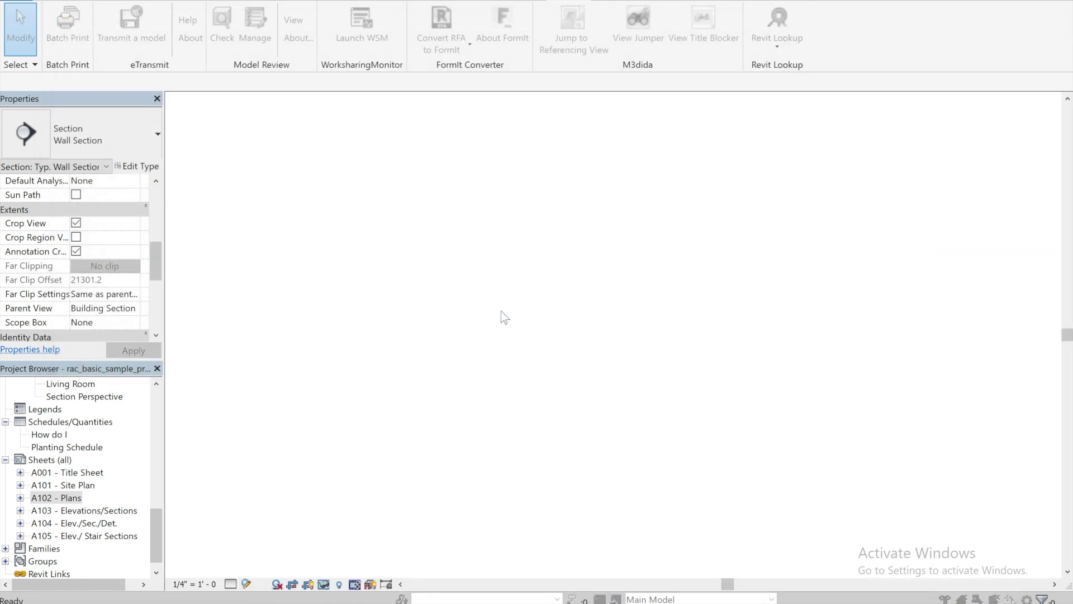
{"action": "left_click", "coordinate": [636, 302]}
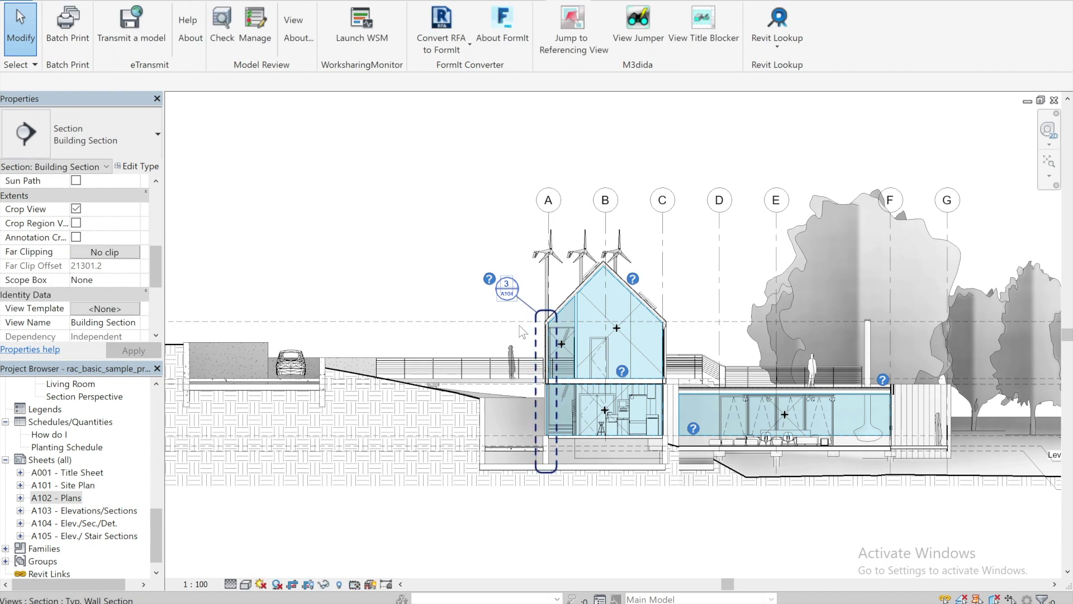
Step: Follow the section and callout markers to the Typical Floor Wall Connection detail and jump to its own placement, viewport 5 on sheet A104
{"action": "double_click", "coordinate": [508, 289]}
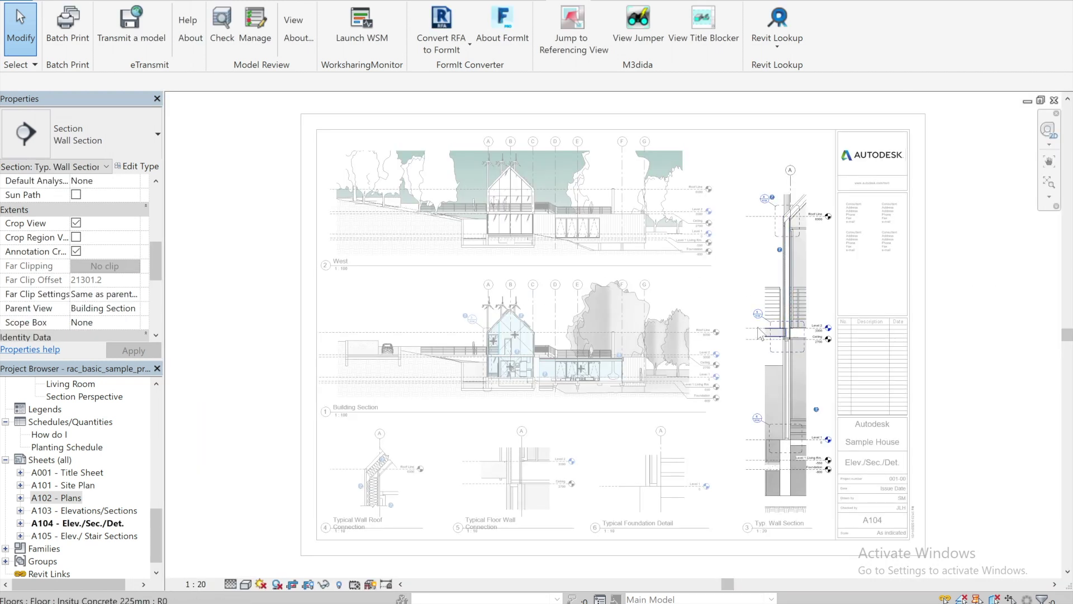
{"action": "double_click", "coordinate": [761, 331]}
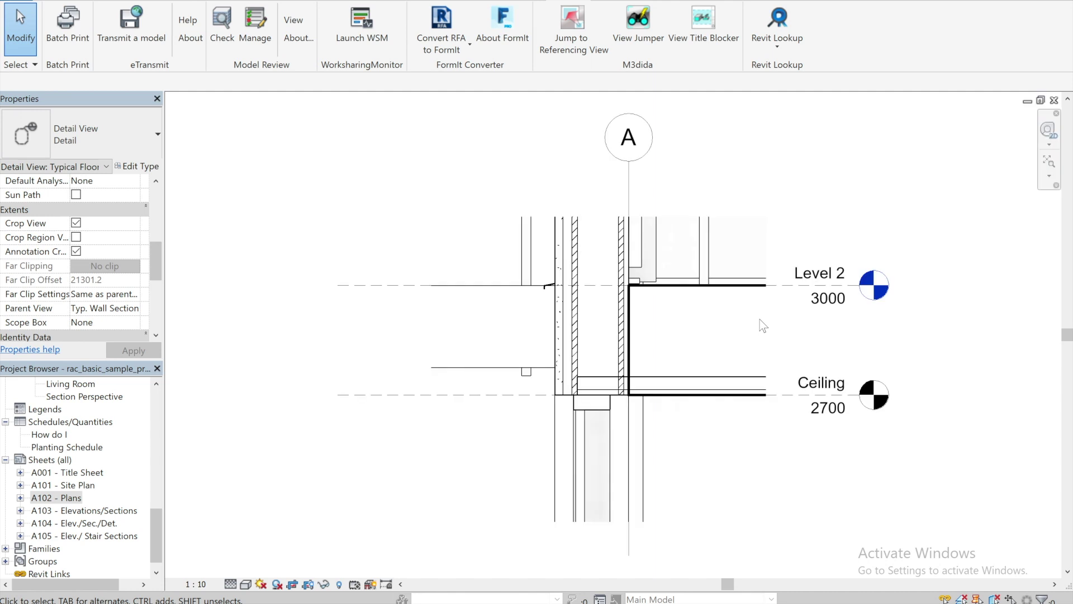
{"action": "left_click", "coordinate": [553, 32]}
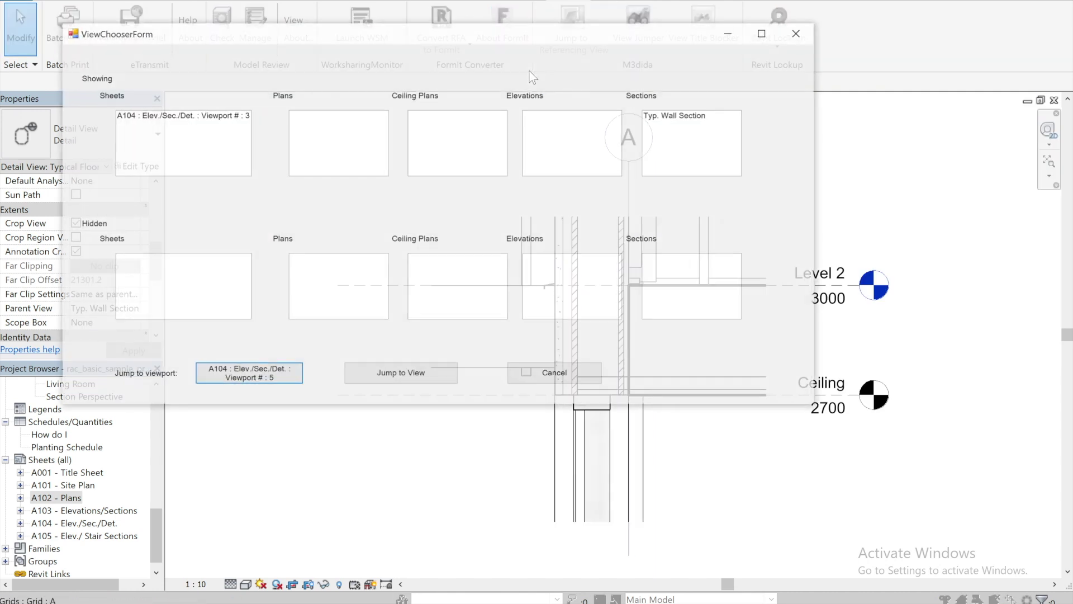
{"action": "left_click", "coordinate": [189, 115]}
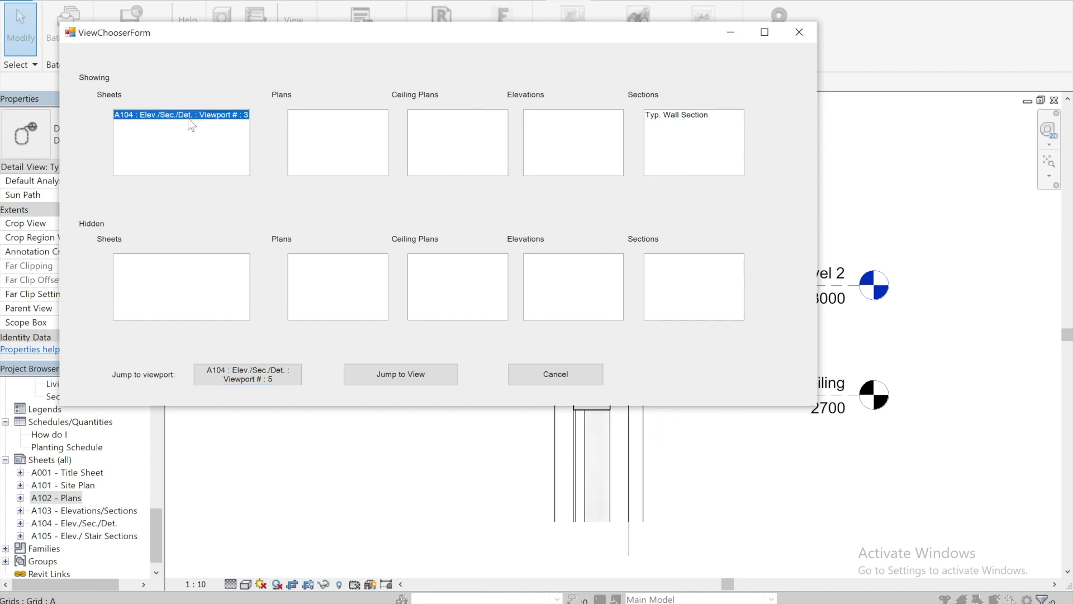
{"action": "left_click", "coordinate": [215, 375]}
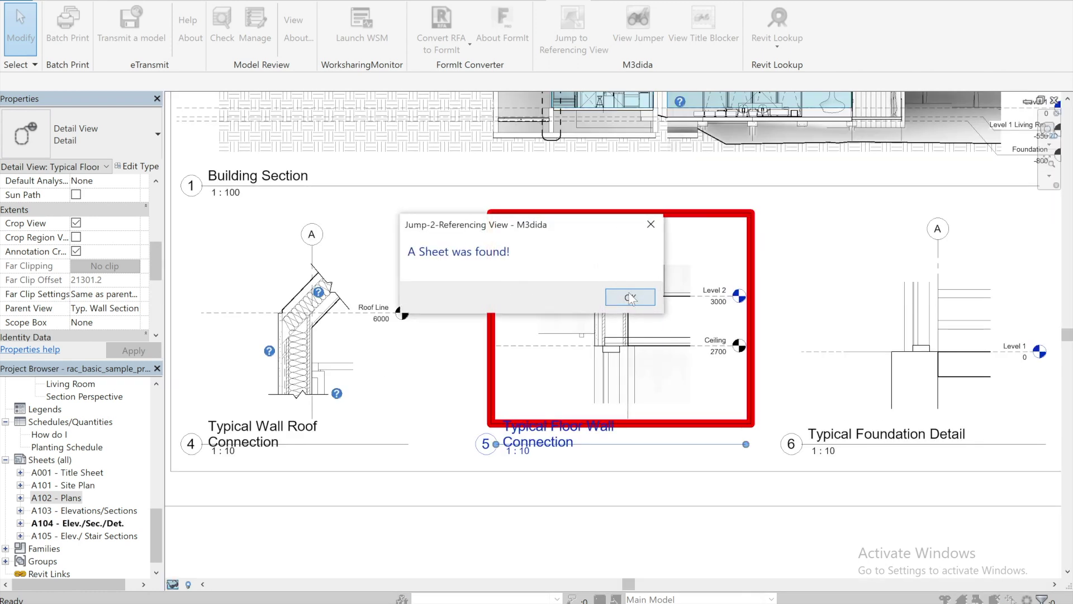
{"action": "left_click", "coordinate": [631, 298]}
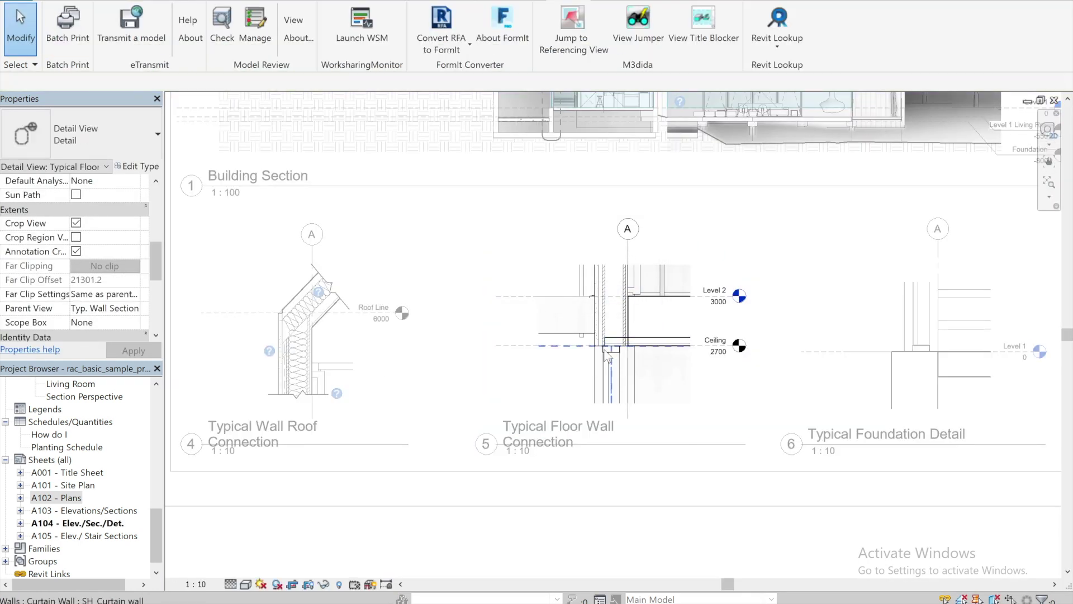